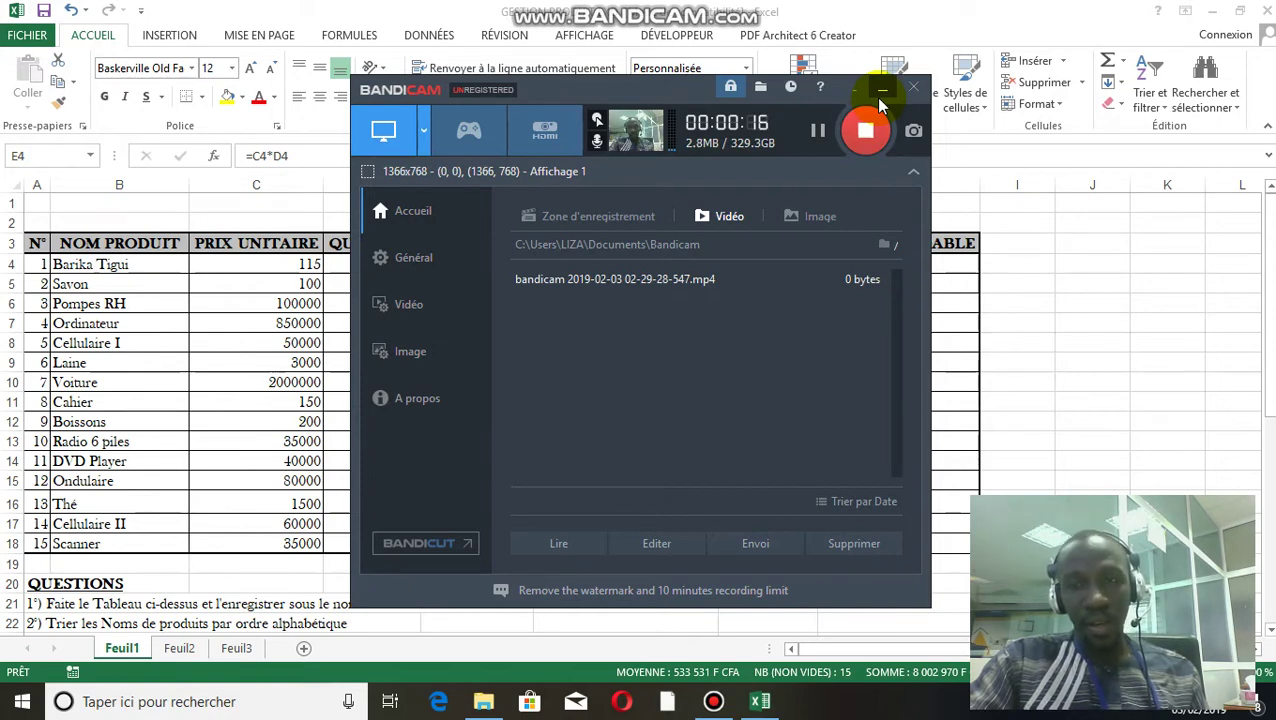
# Clear the contents of the MONTANT column from E4 to E18.
pyautogui.click(881, 92)
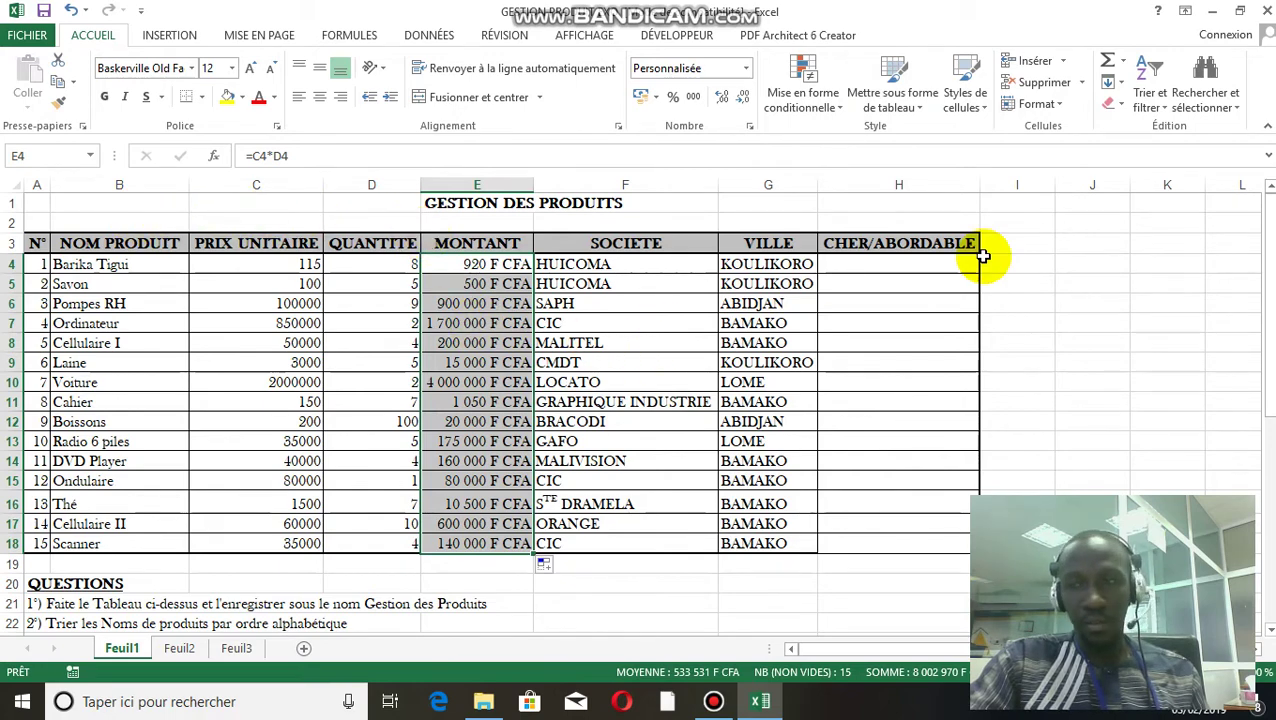
pyautogui.moveTo(1267, 270); pyautogui.dragTo(1268, 238)
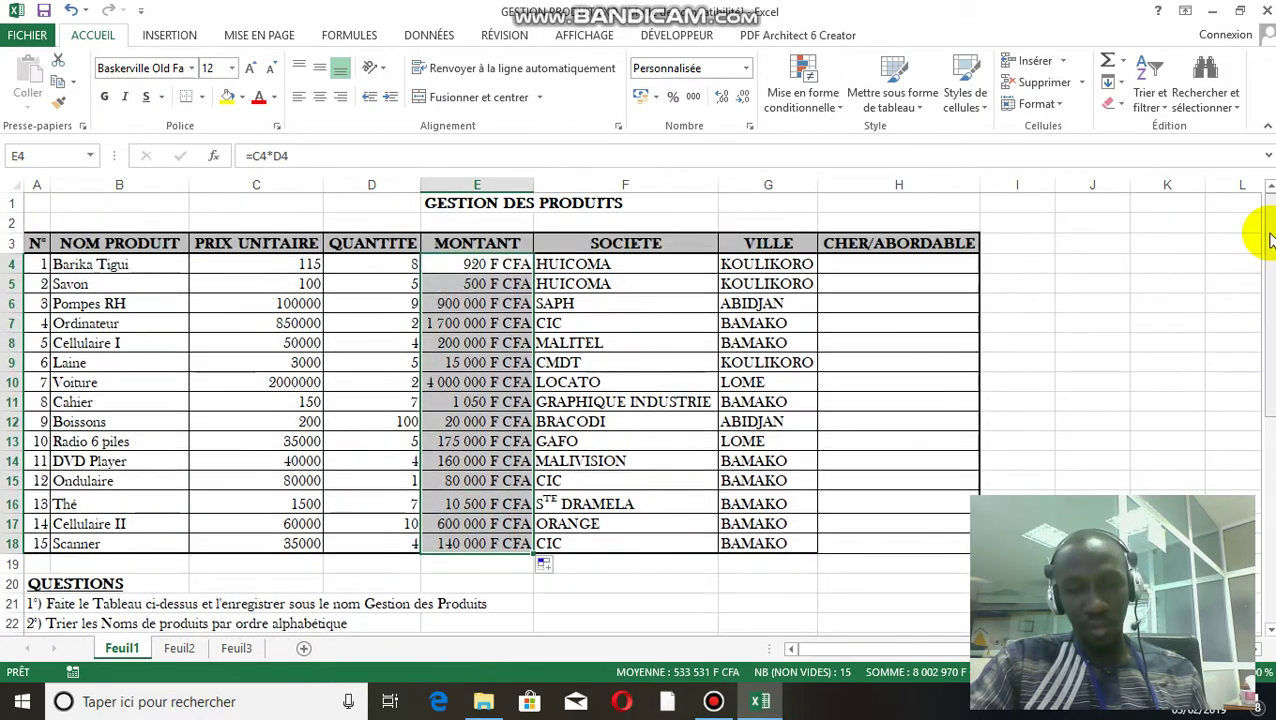
pyautogui.moveTo(486, 264); pyautogui.dragTo(521, 555)
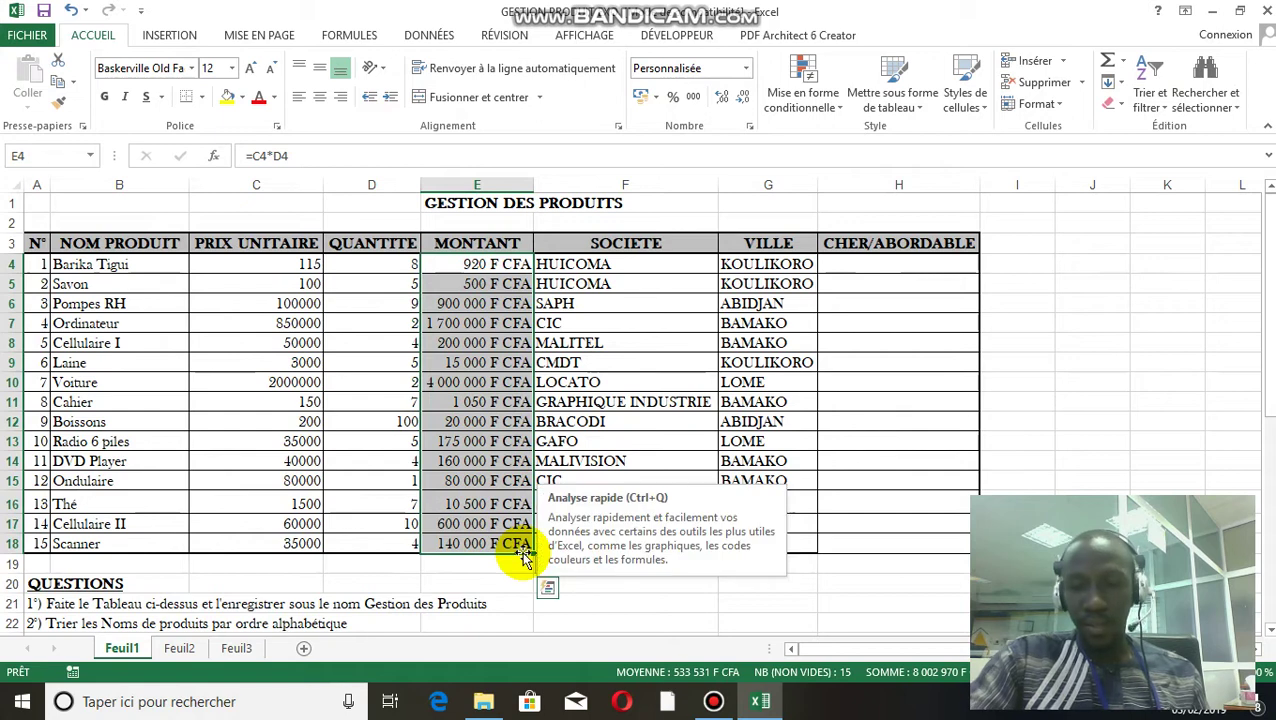
pyautogui.press('Delete')
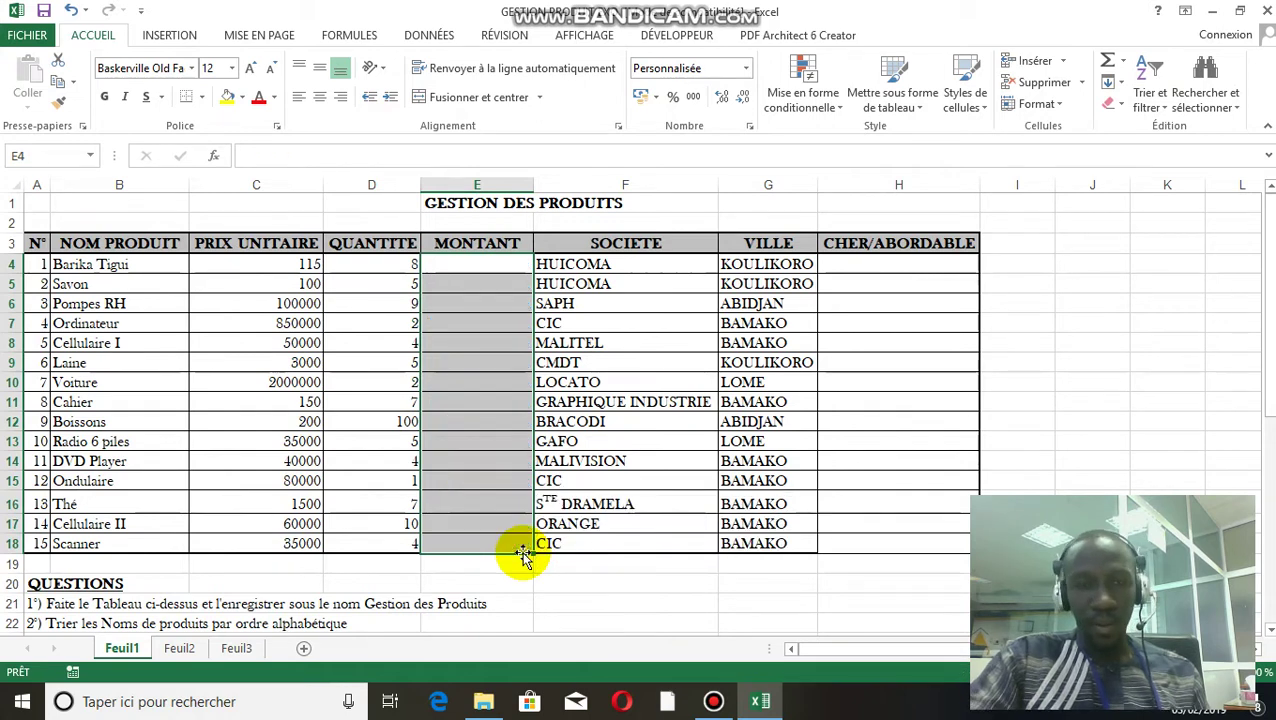
# Enter the formula =C4*D4 in E4 to multiply the unit price by the quantity.
pyautogui.click(478, 262)
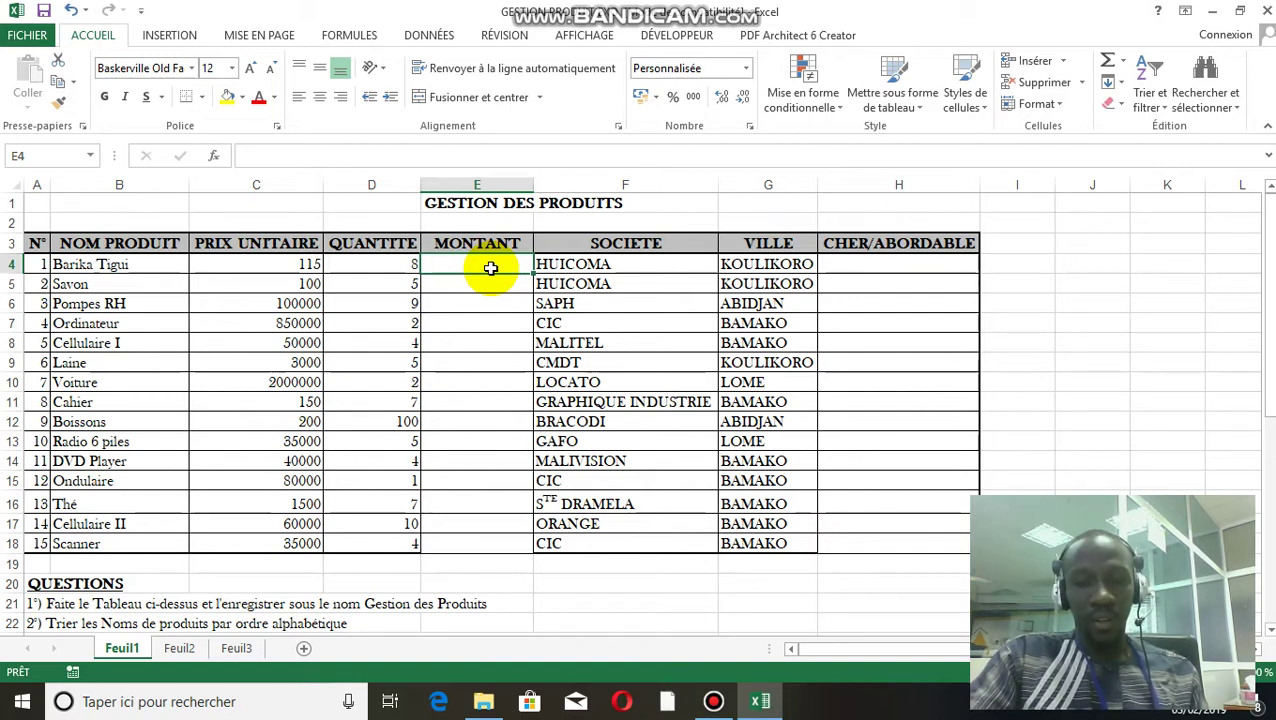
pyautogui.write('=')
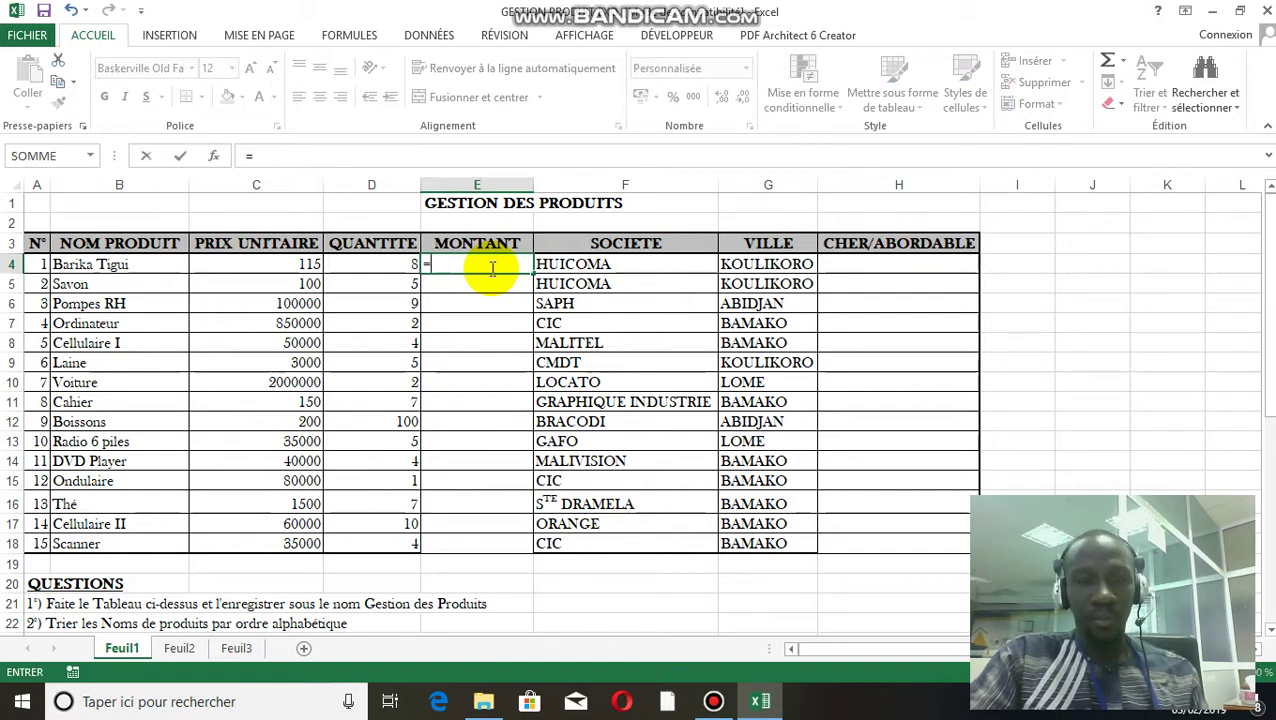
pyautogui.click(285, 263)
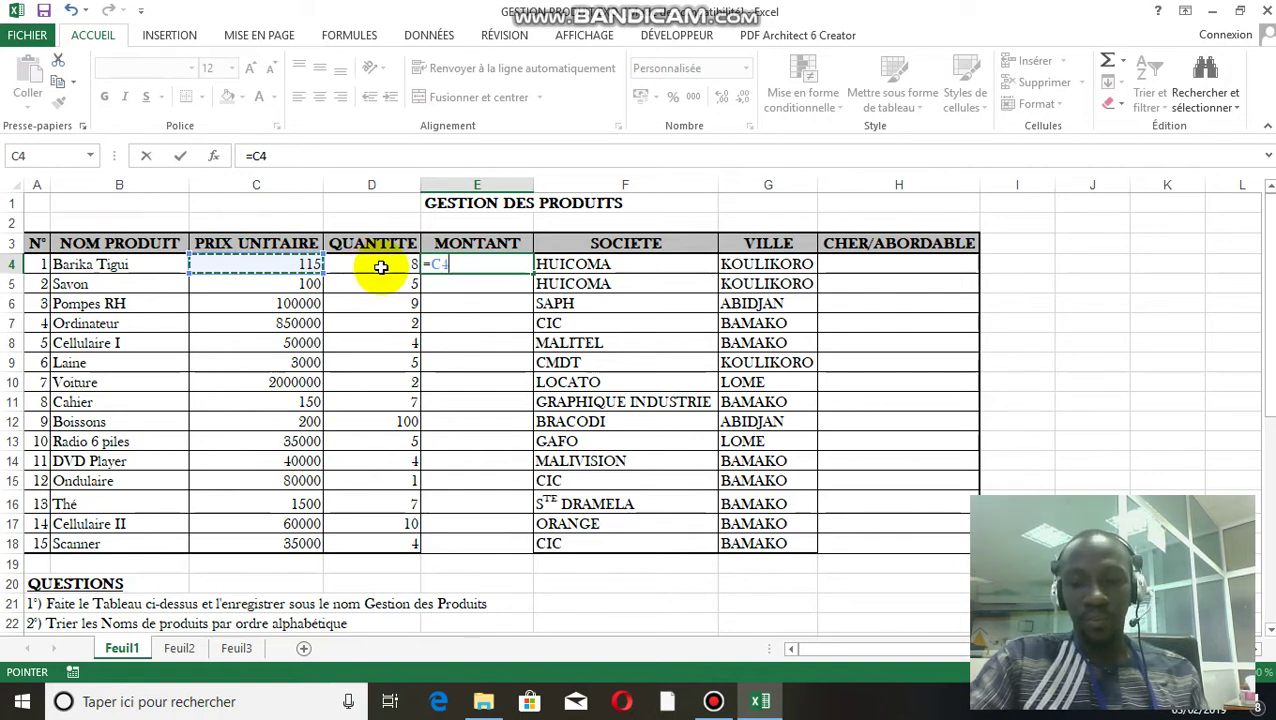
pyautogui.write('µ')
pyautogui.press('BackSpace')
pyautogui.write('*')
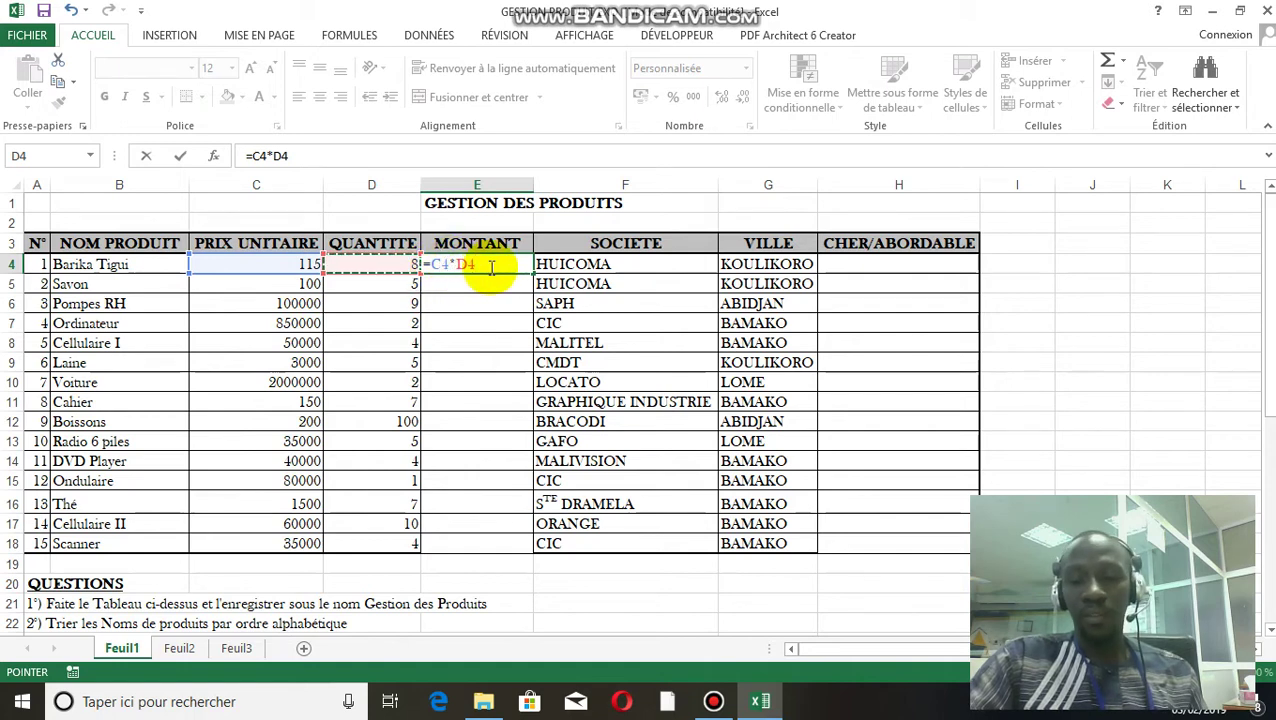
pyautogui.press('Return')
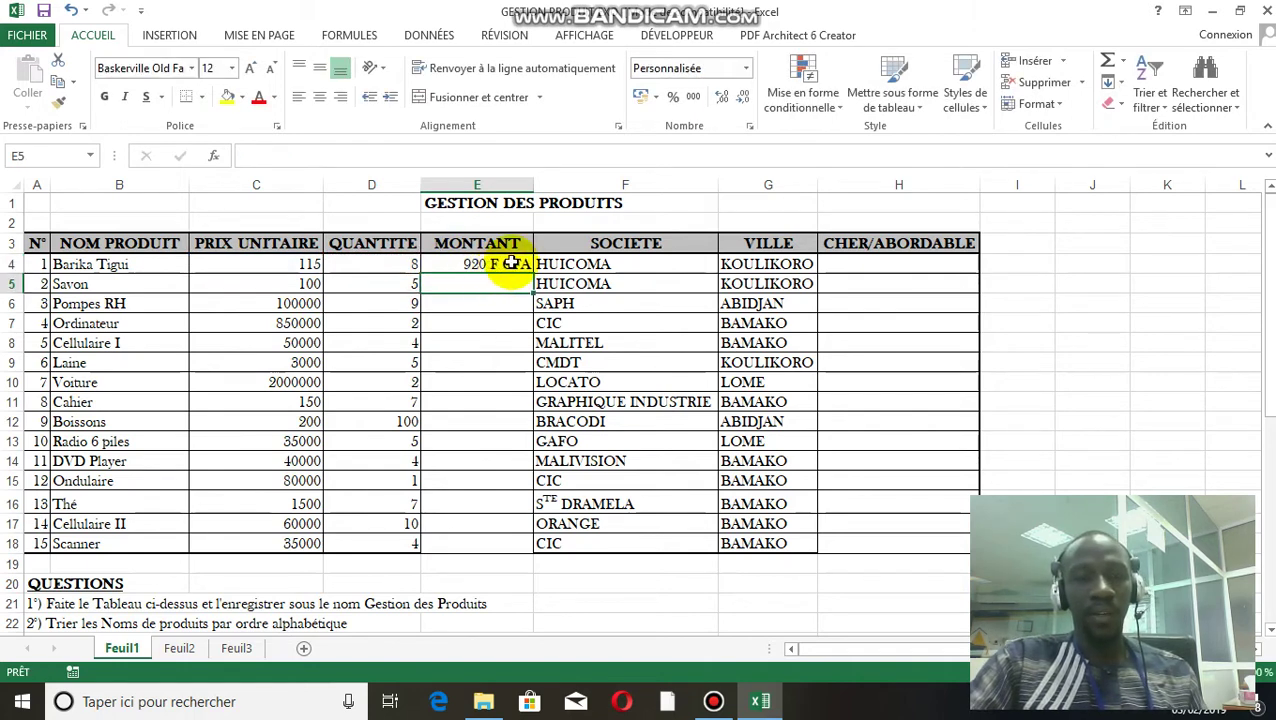
# Fill the E4 formula down to E18 and widen the MONTANT column slightly.
pyautogui.click(509, 265)
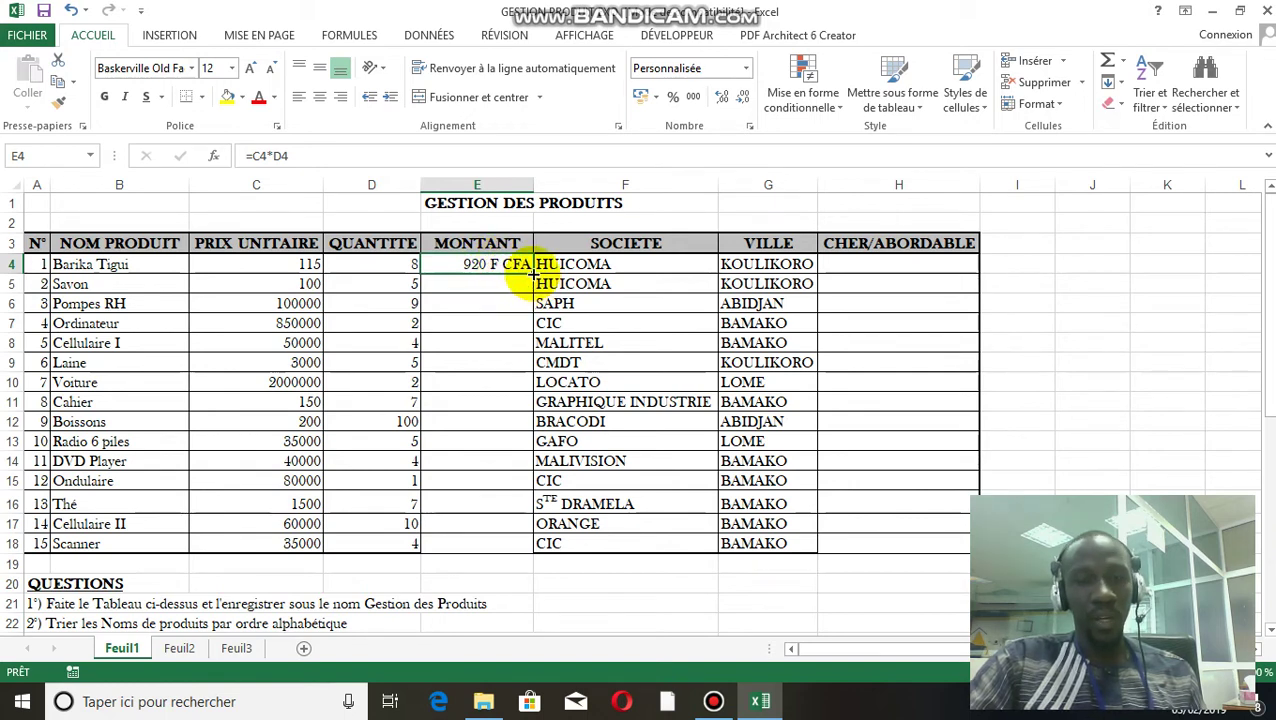
pyautogui.moveTo(533, 273); pyautogui.dragTo(532, 274)
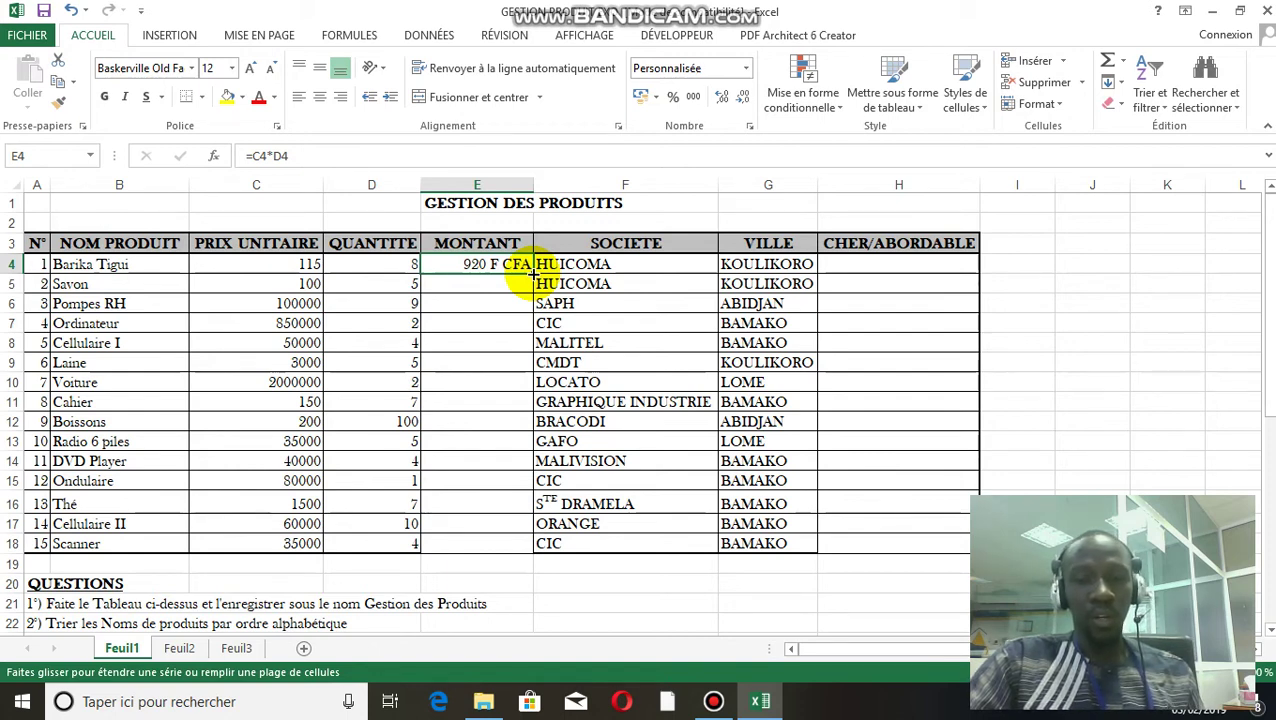
pyautogui.moveTo(533, 273); pyautogui.dragTo(524, 548)
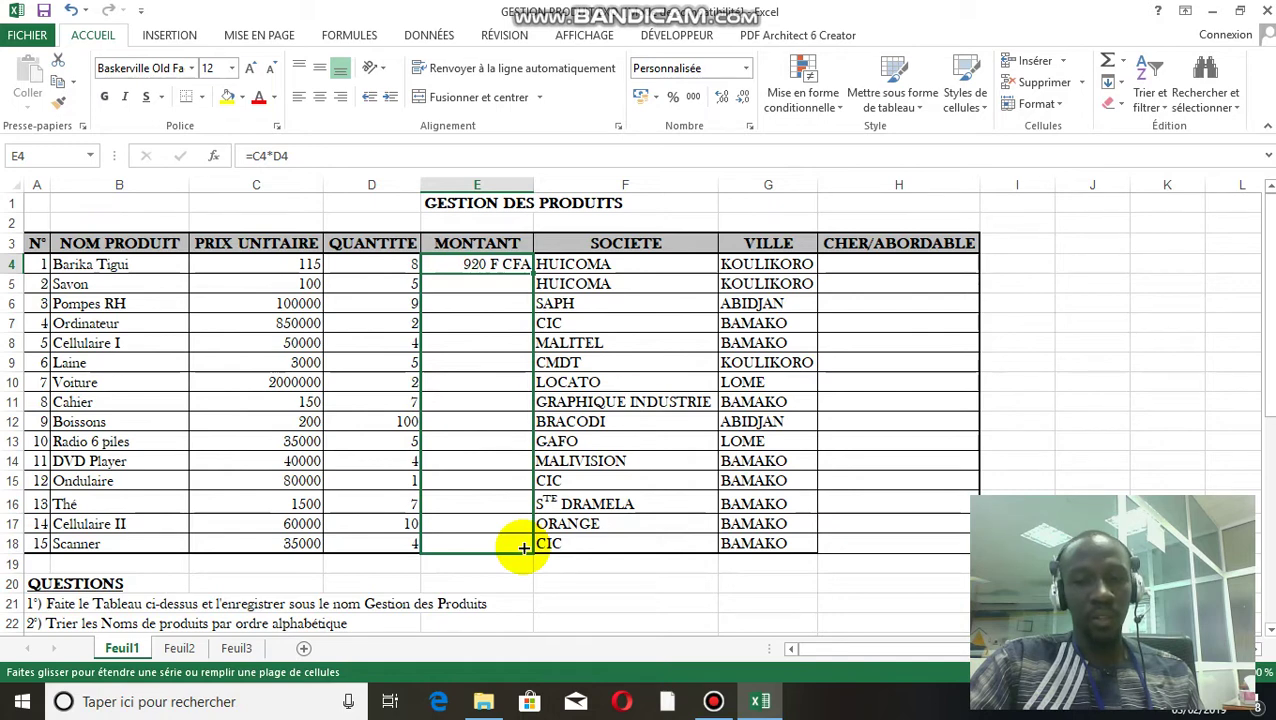
pyautogui.moveTo(524, 548); pyautogui.dragTo(522, 546)
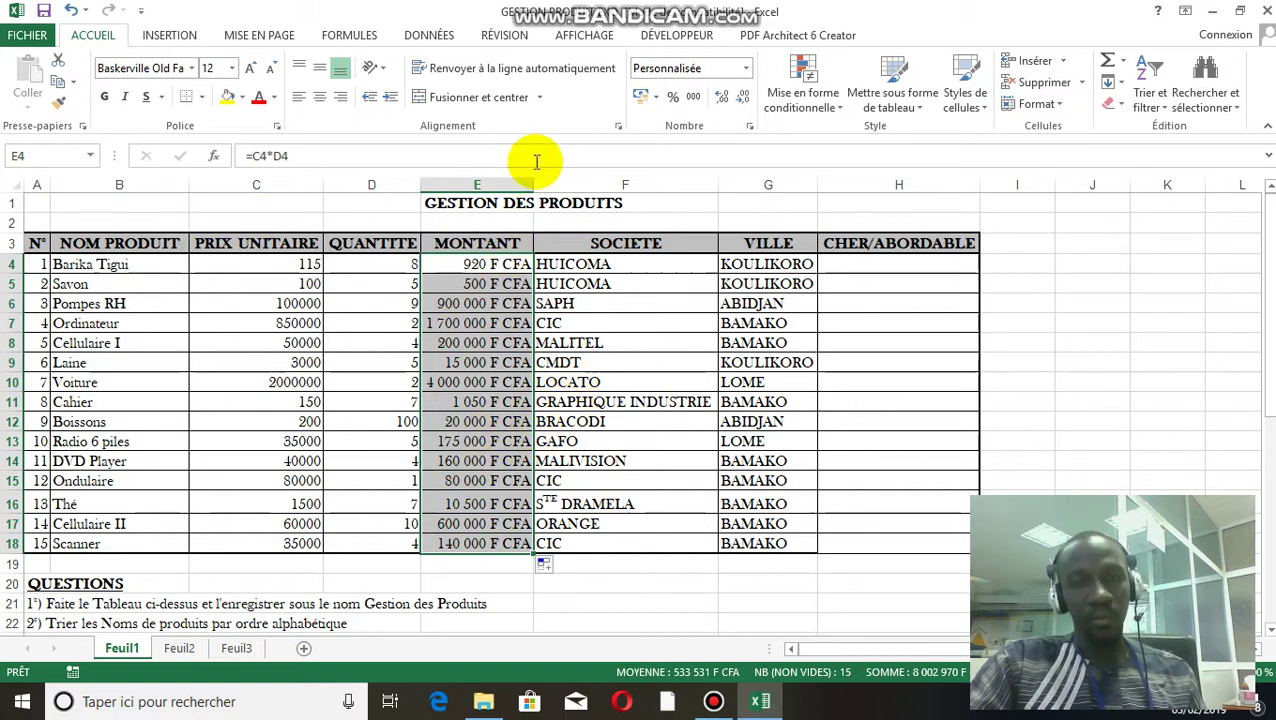
pyautogui.moveTo(533, 185); pyautogui.dragTo(552, 185)
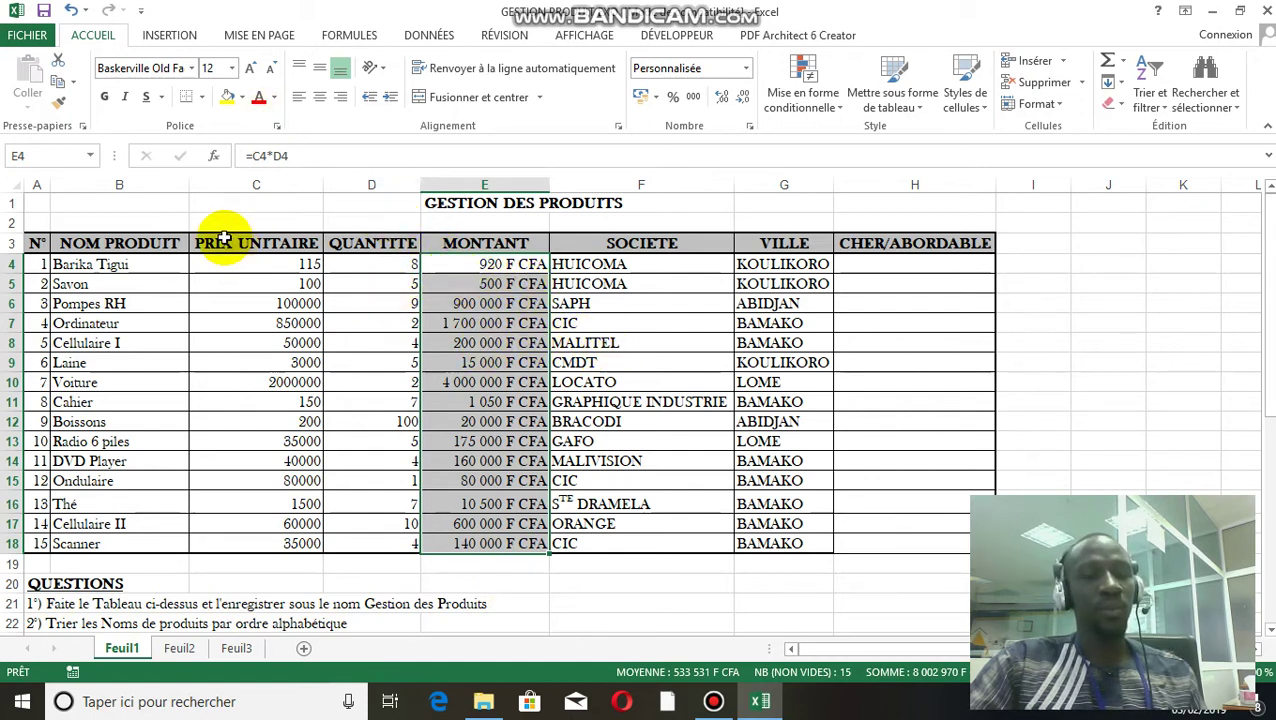
# Try to save the workbook in the Bureau folder under the name GESTION PRODUIT.
pyautogui.click(40, 35)
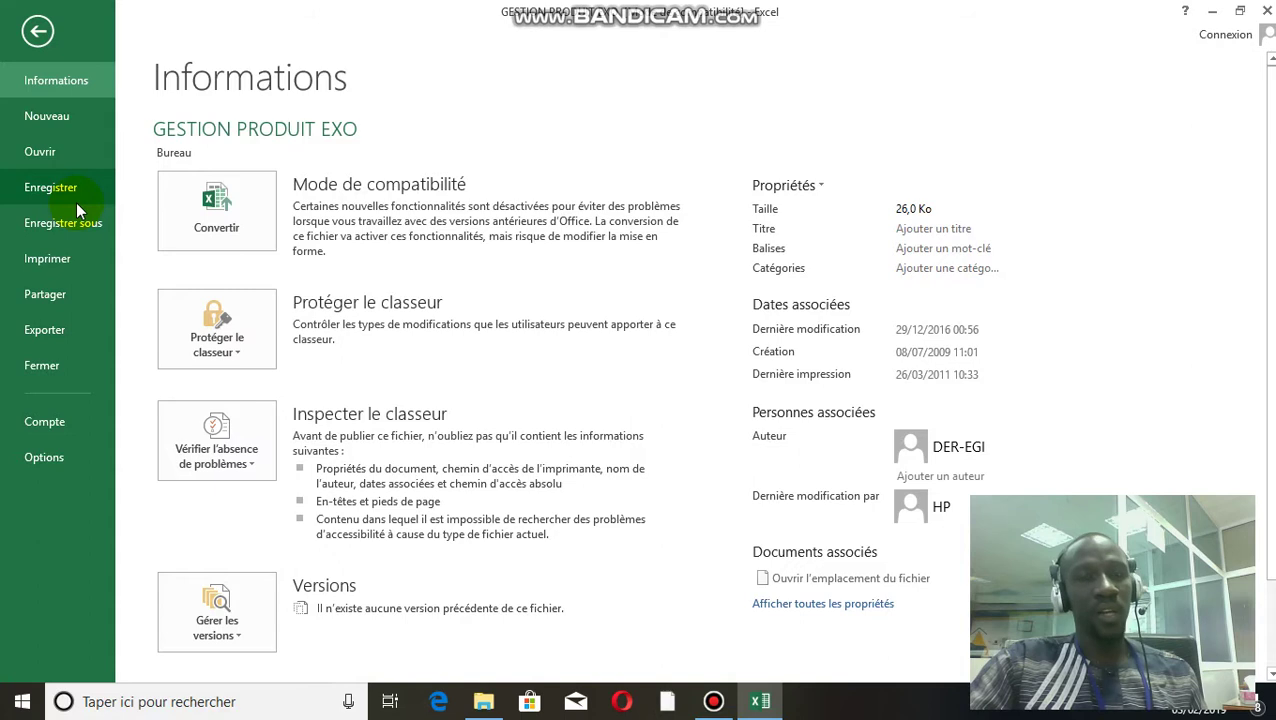
pyautogui.click(79, 227)
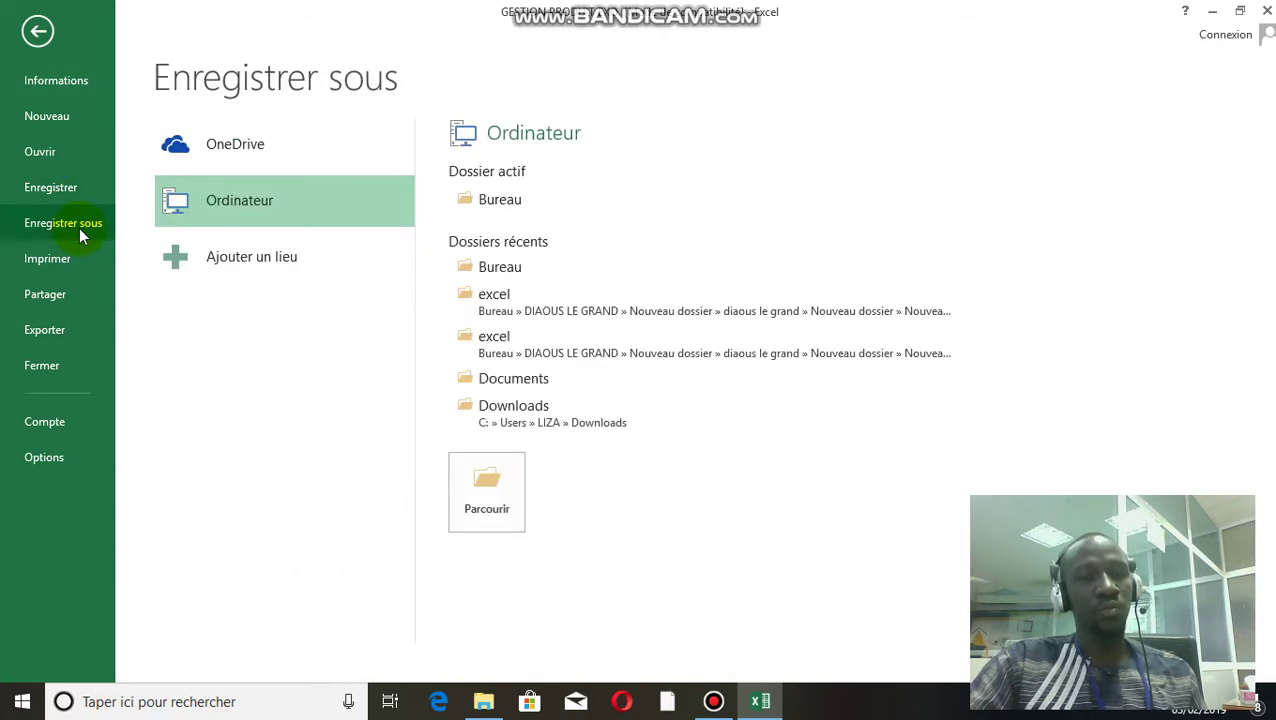
pyautogui.click(483, 200)
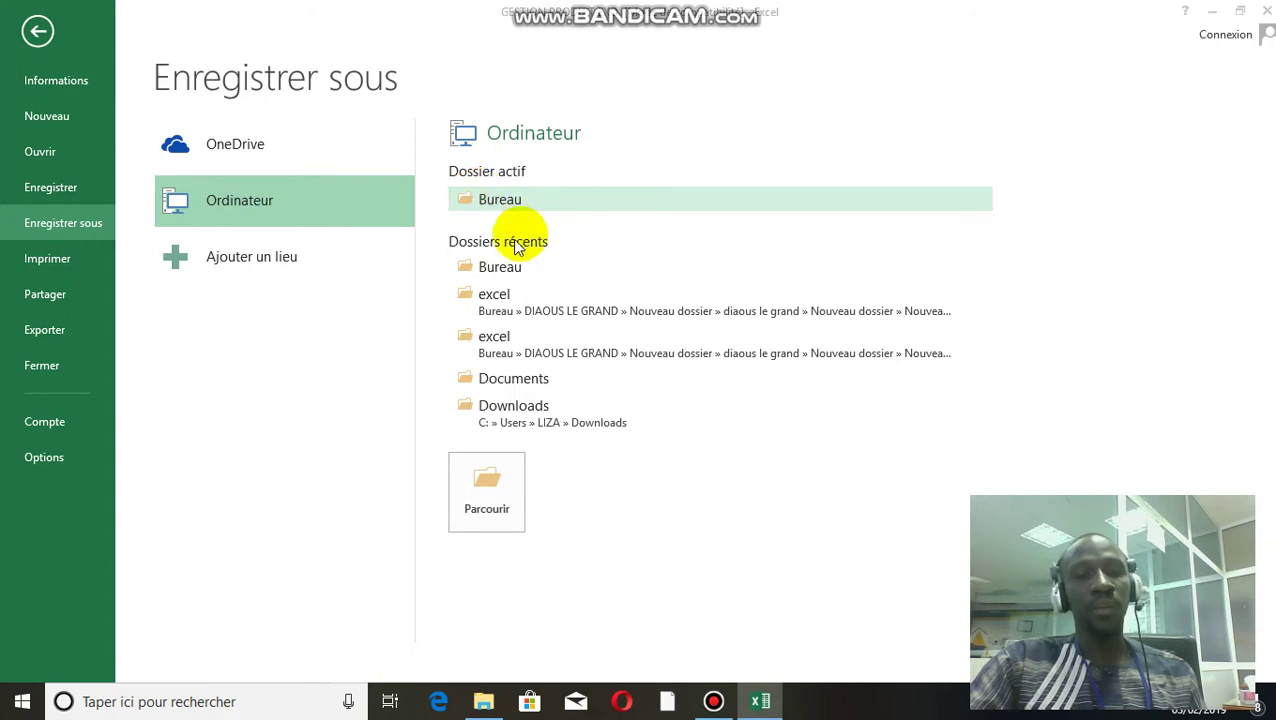
pyautogui.click(320, 320)
pyautogui.press('BackSpace')
pyautogui.press('BackSpace')
pyautogui.press('BackSpace')
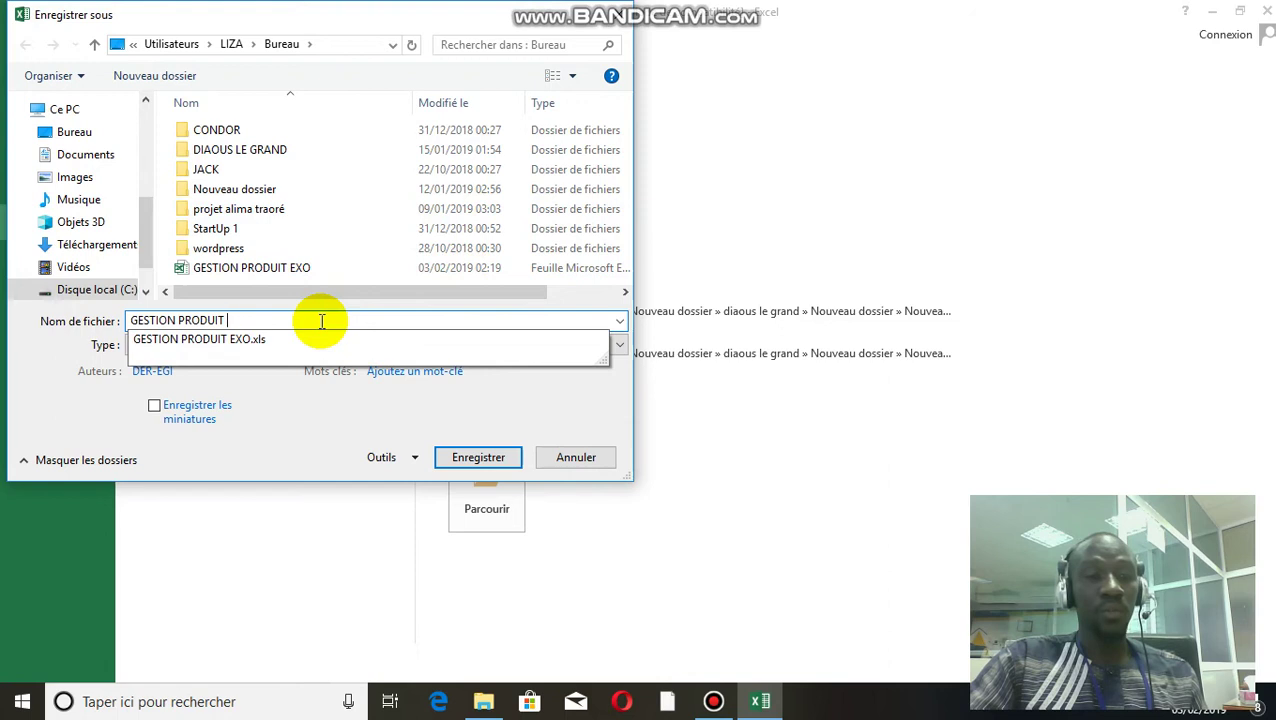
pyautogui.write('t')
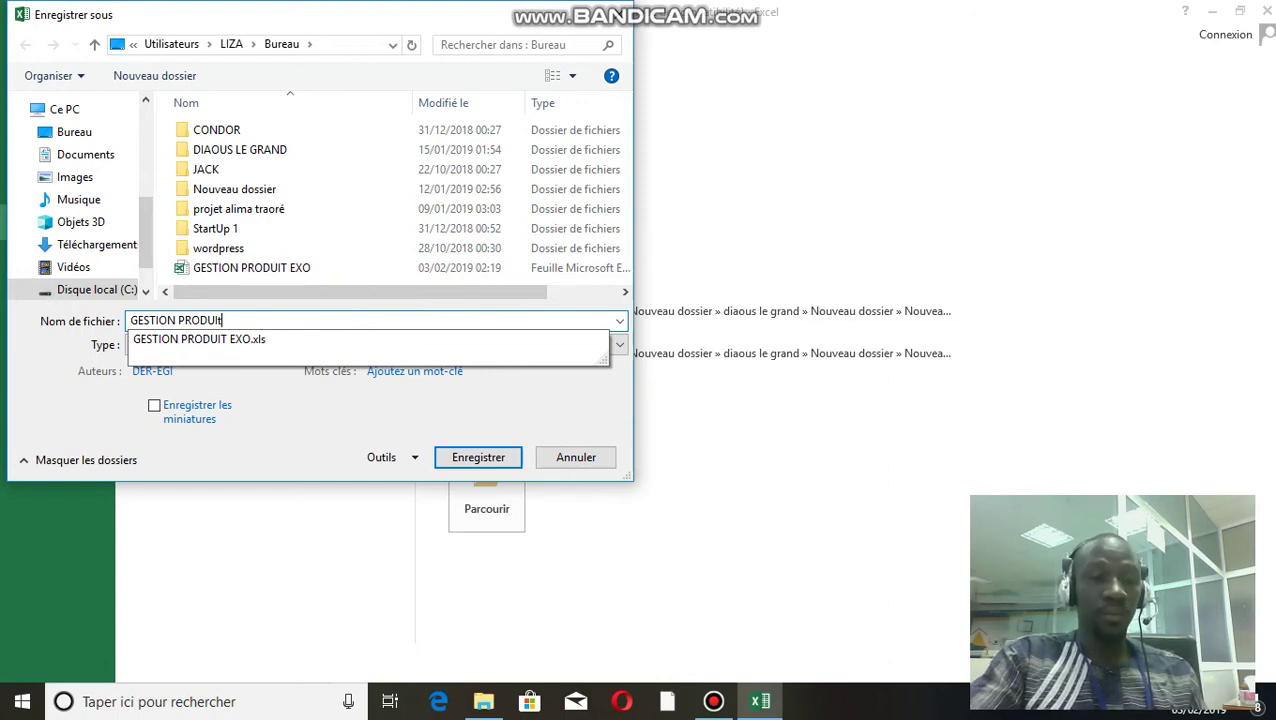
pyautogui.press('BackSpace')
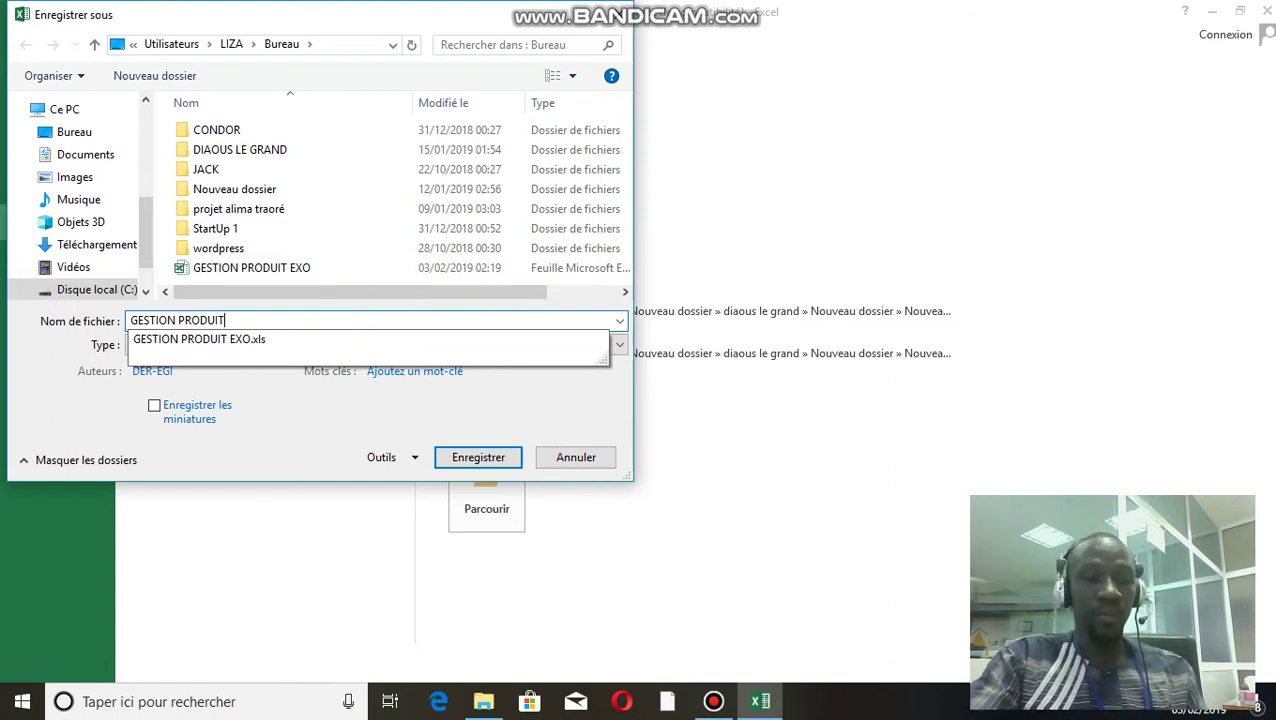
pyautogui.write('T')
pyautogui.click(478, 459)
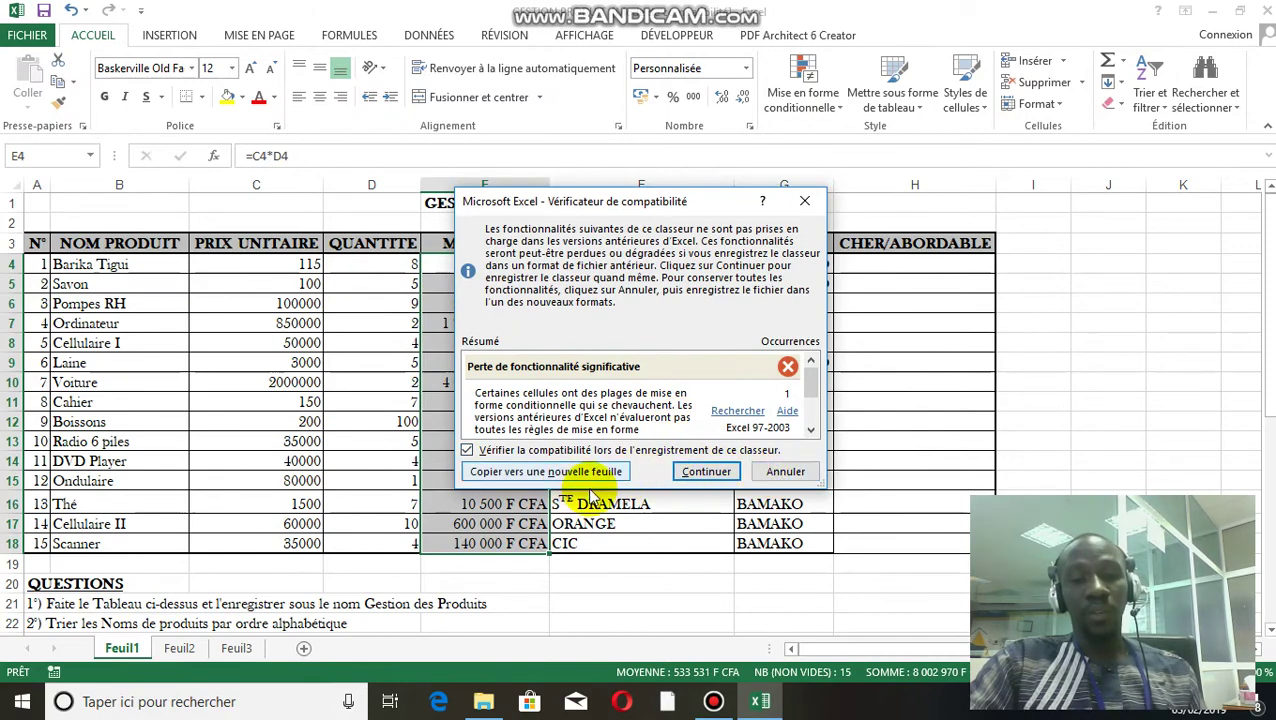
pyautogui.click(785, 471)
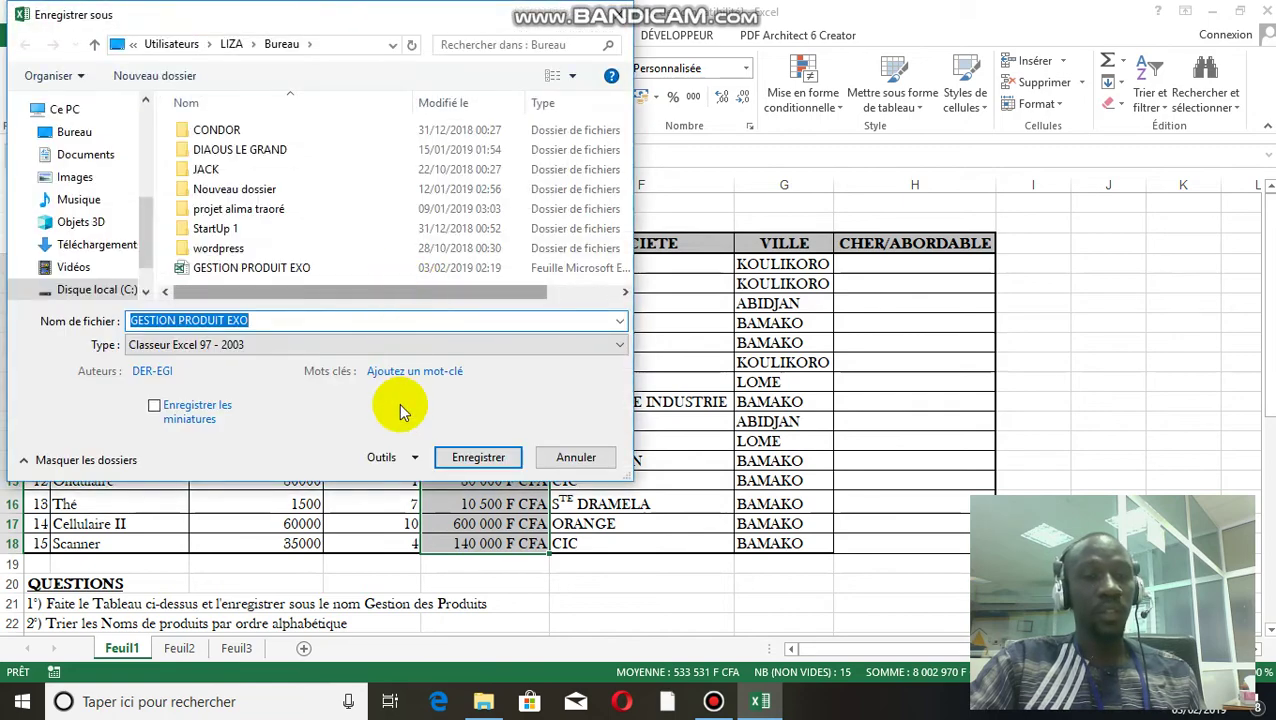
# Save the workbook over the existing GESTION PRODUIT EXO file in Excel 97-2003 format, accepting the compatibility issues.
pyautogui.click(487, 457)
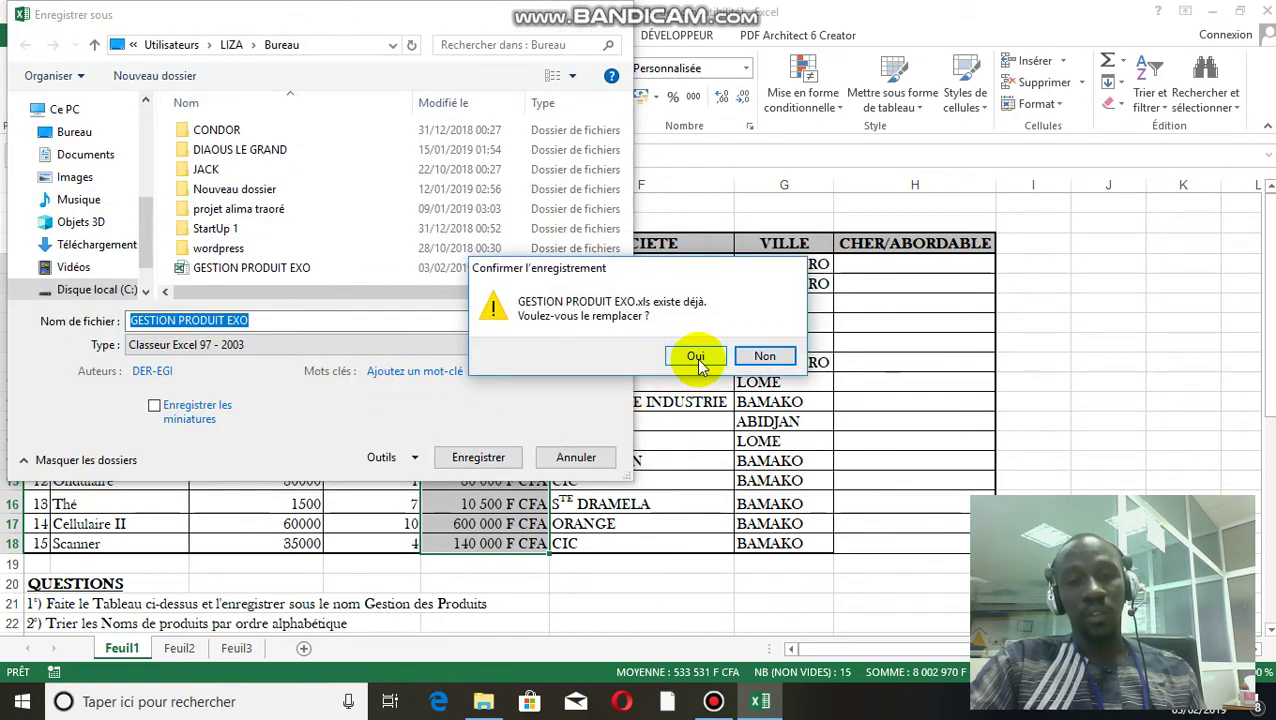
pyautogui.click(699, 362)
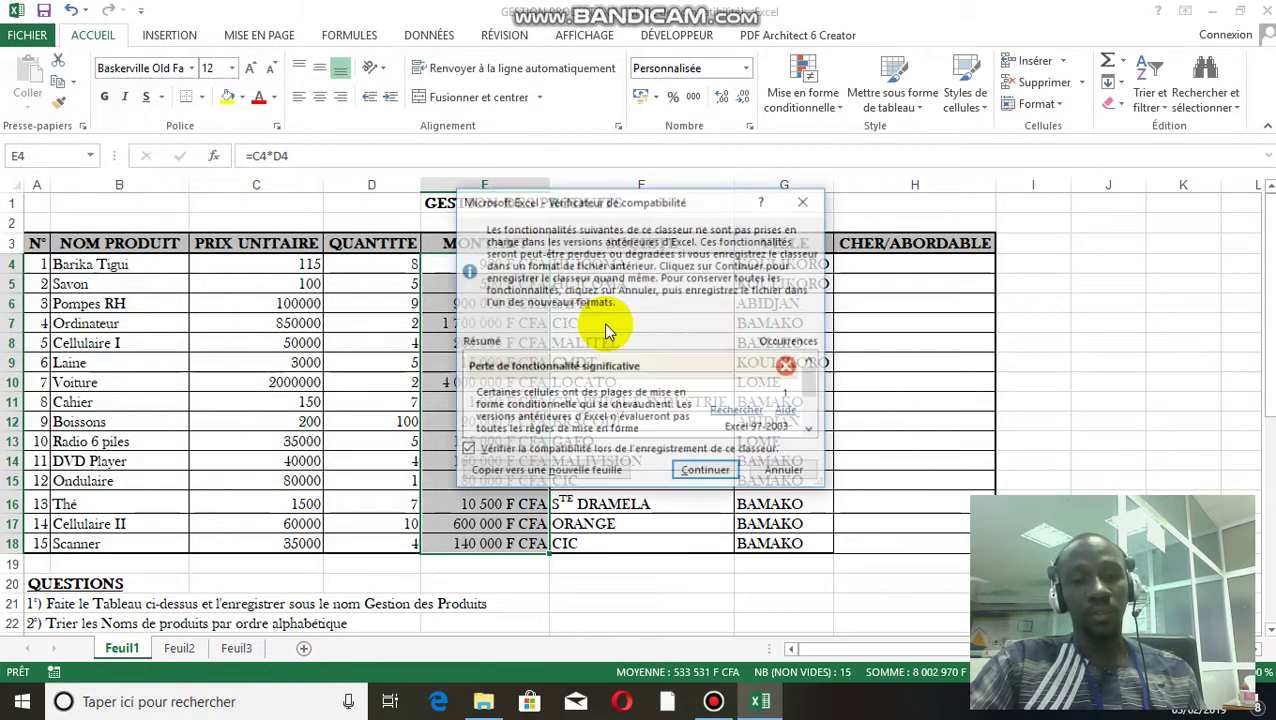
pyautogui.click(707, 471)
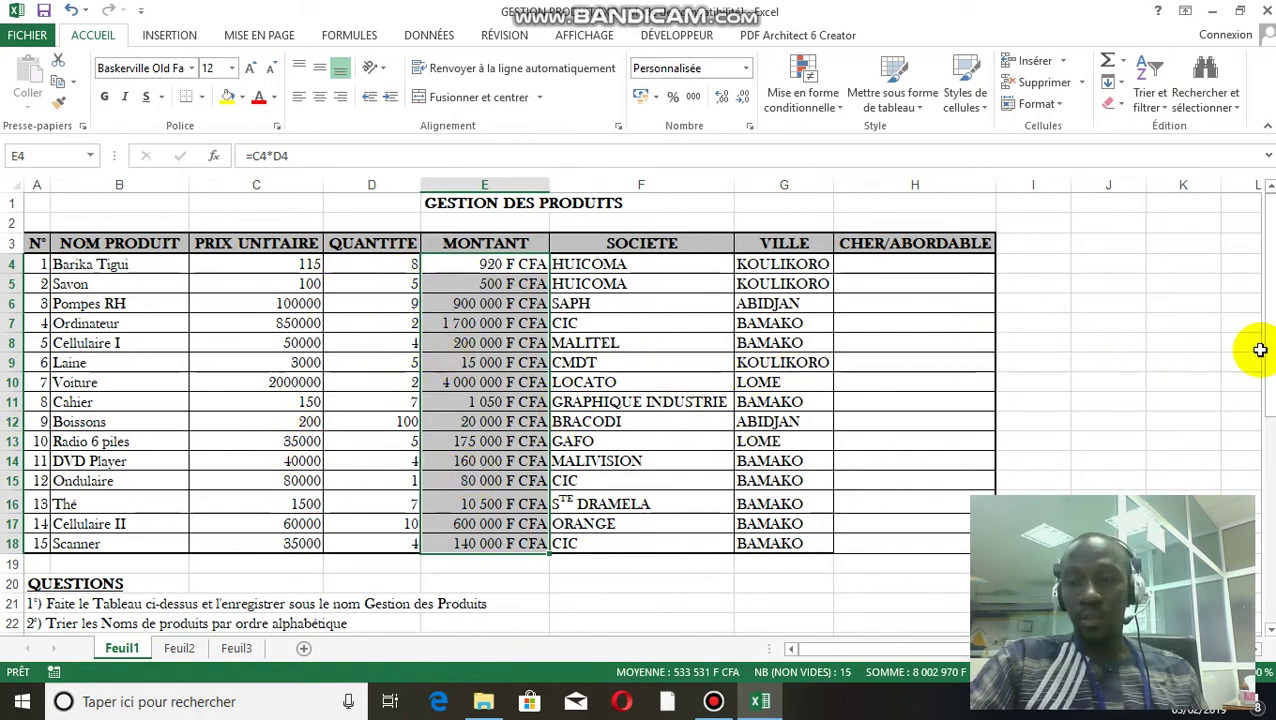
# Sort the product table by NOM PRODUIT from A to Z, starting from B4:B18 and extending the selection to the adjacent columns.
pyautogui.moveTo(1262, 356)
pyautogui.mouseDown()
pyautogui.moveTo(1268, 392)
pyautogui.moveTo(1266, 360)
pyautogui.mouseUp()
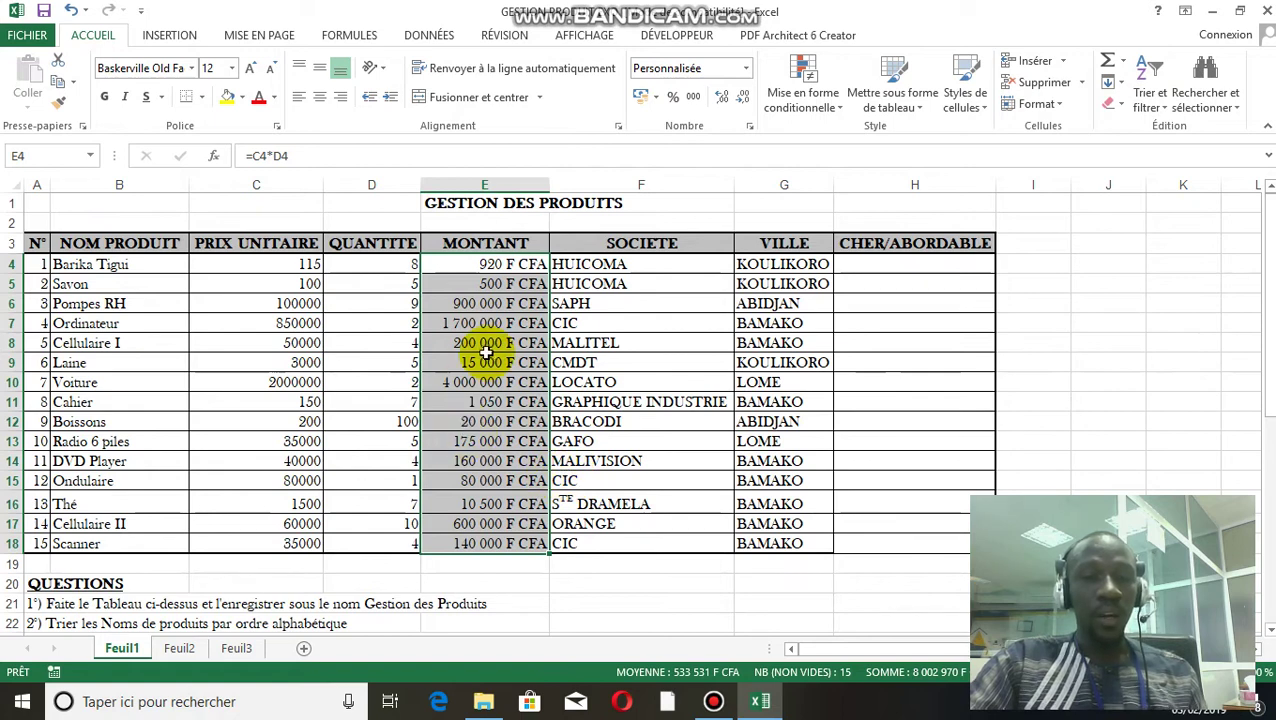
pyautogui.click(132, 264)
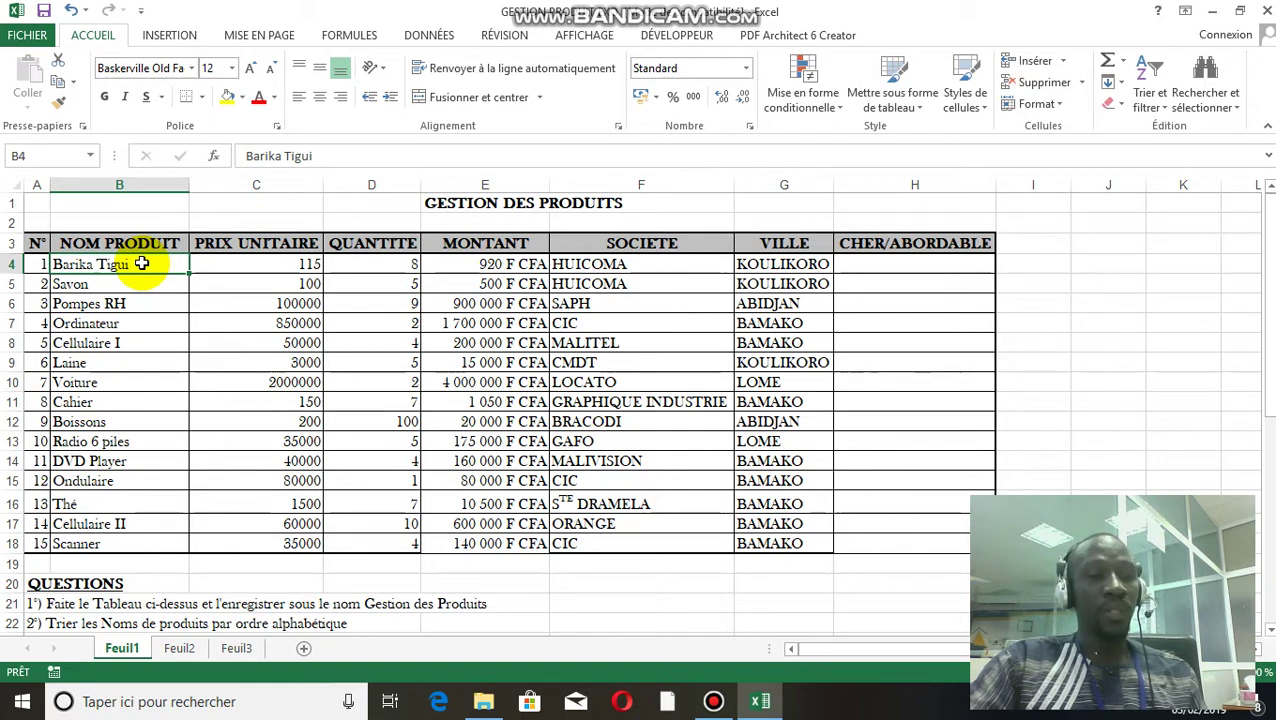
pyautogui.moveTo(142, 263); pyautogui.dragTo(145, 538)
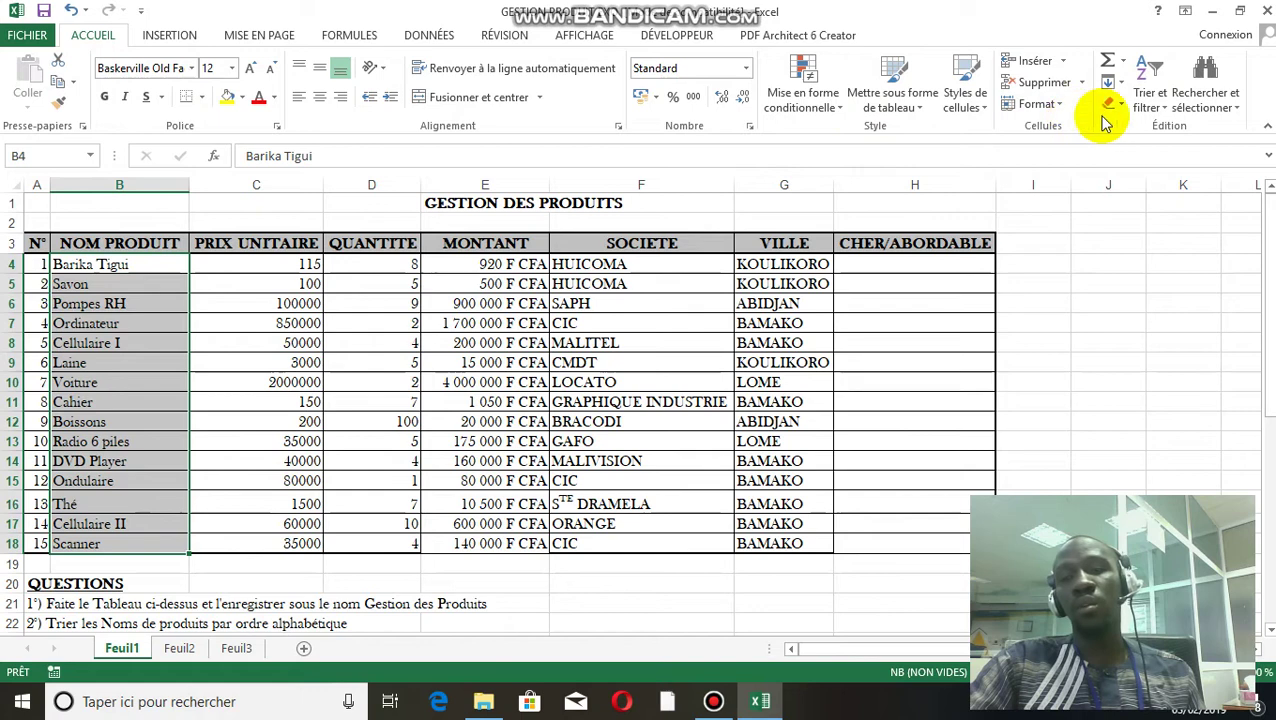
pyautogui.click(1157, 93)
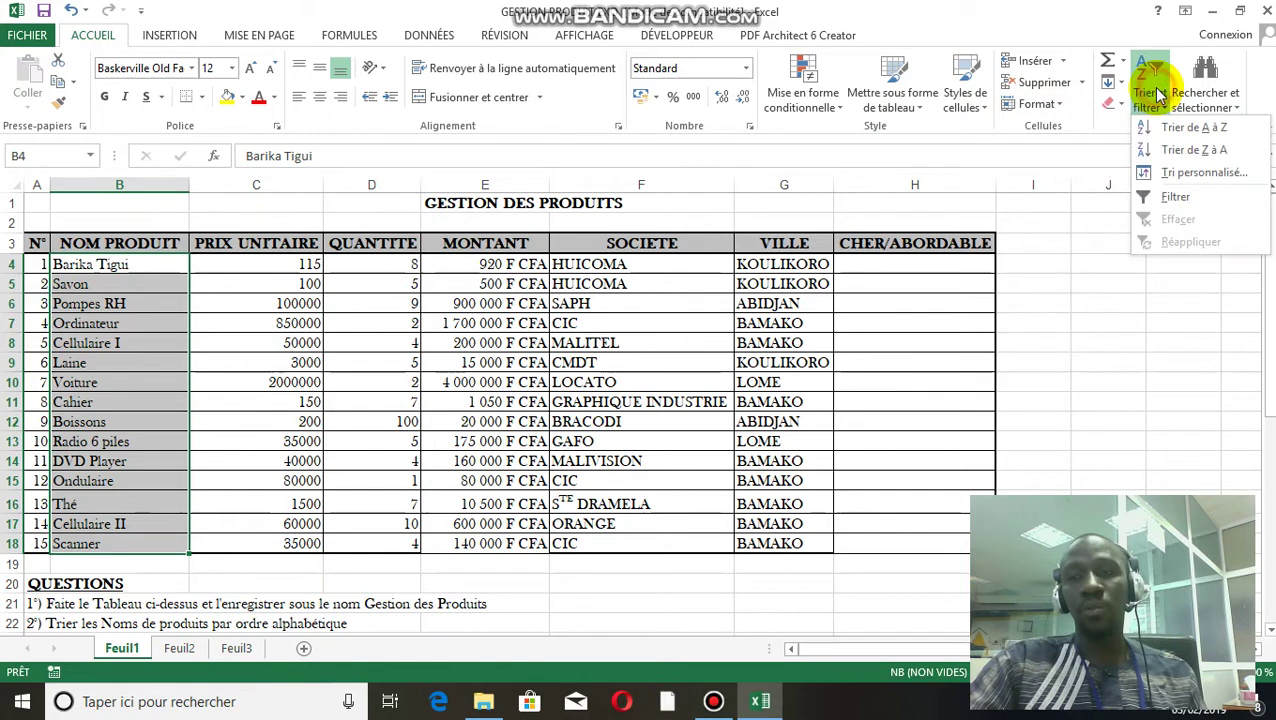
pyautogui.click(1113, 130)
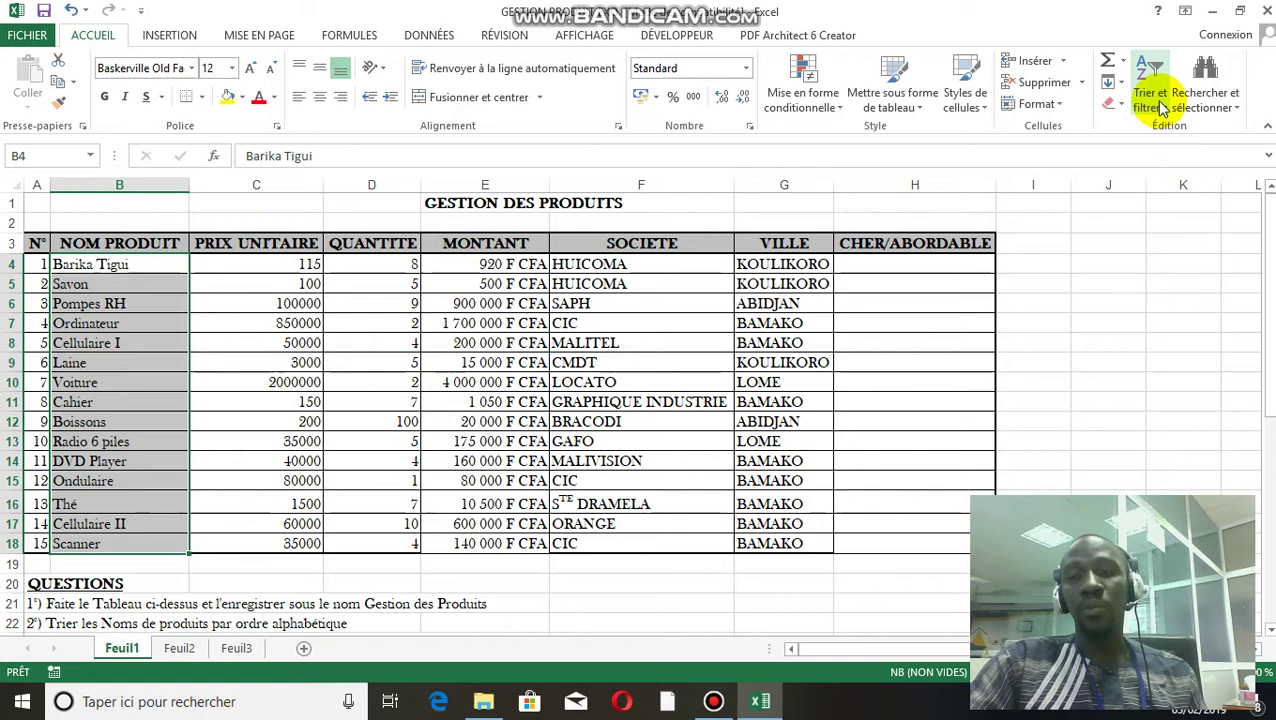
pyautogui.click(1161, 106)
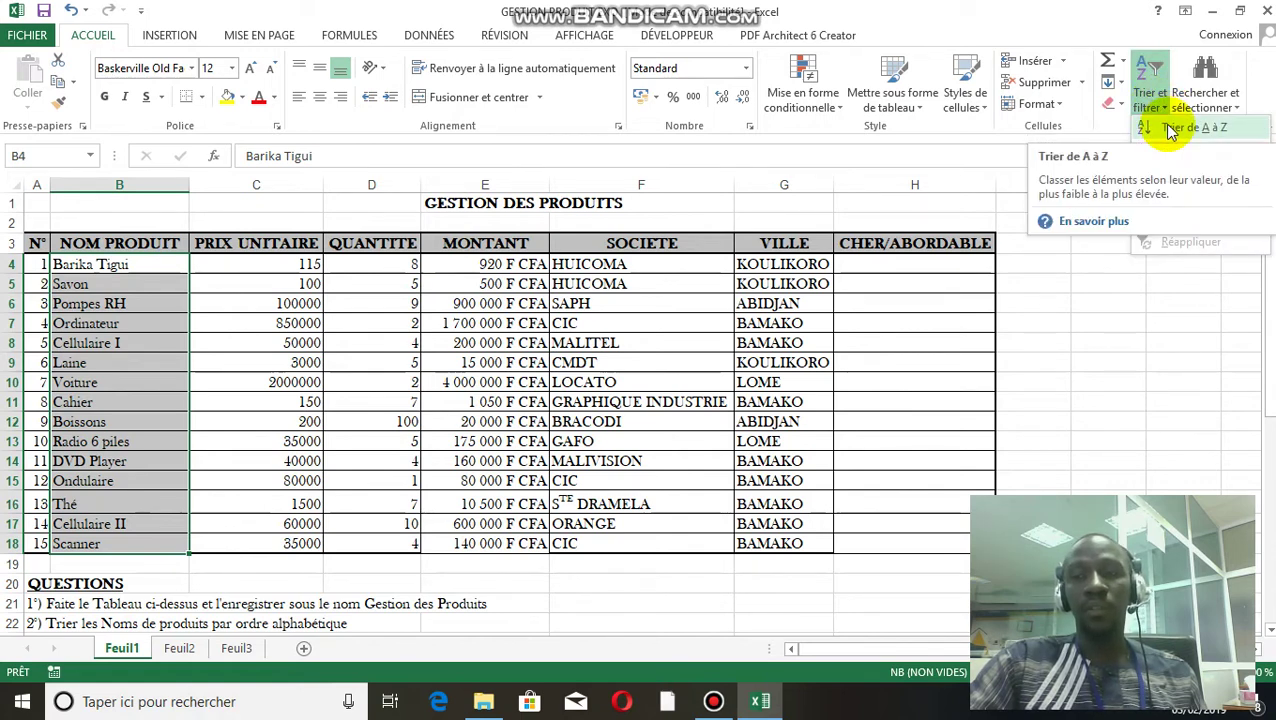
pyautogui.click(1168, 128)
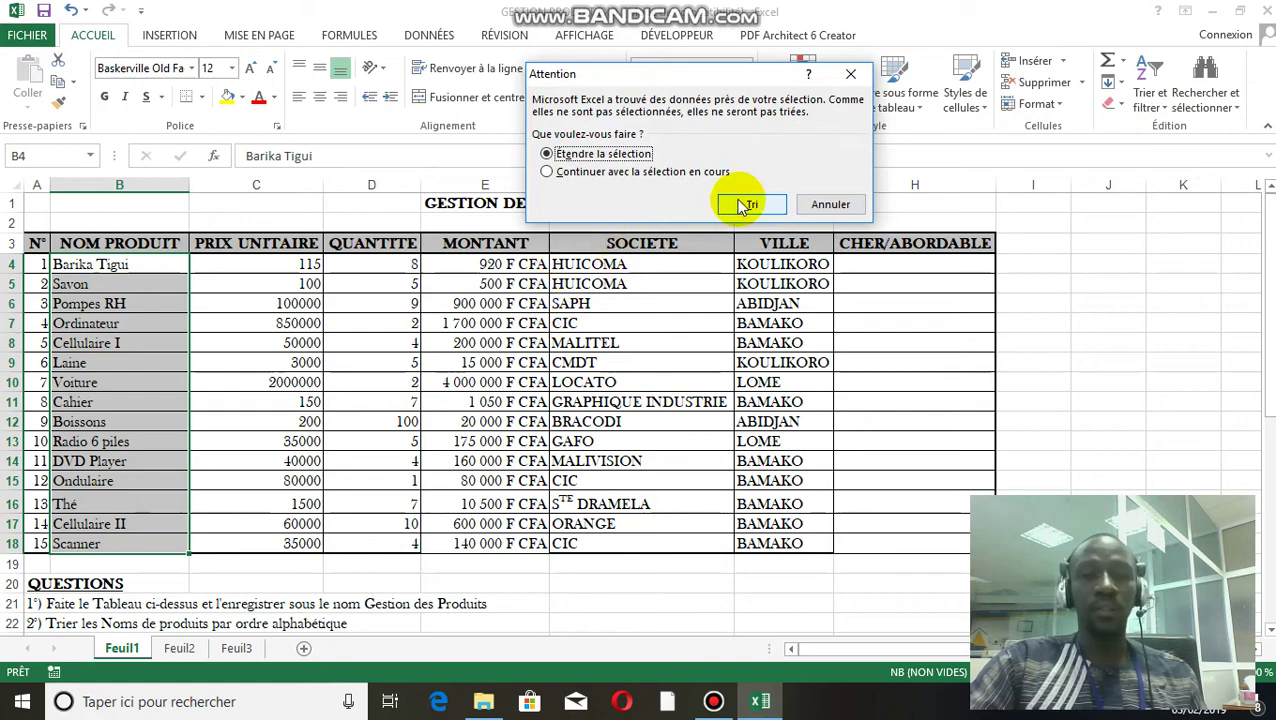
pyautogui.click(740, 201)
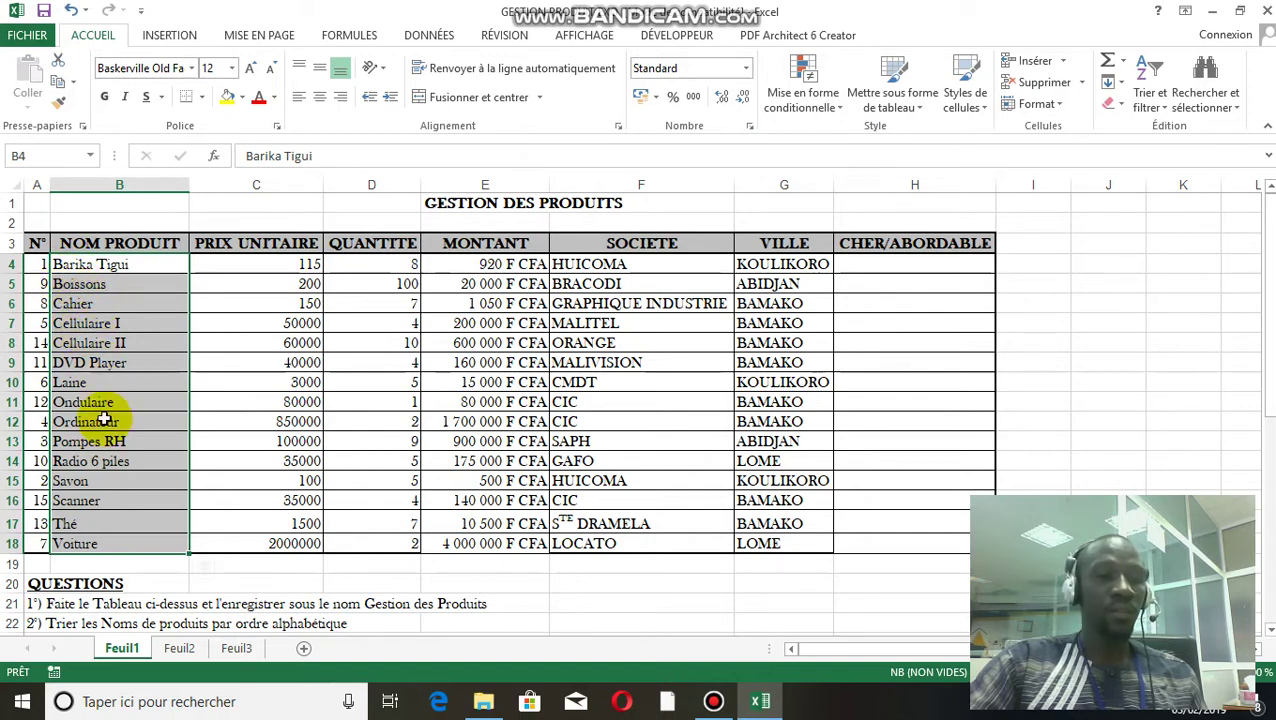
pyautogui.click(143, 512)
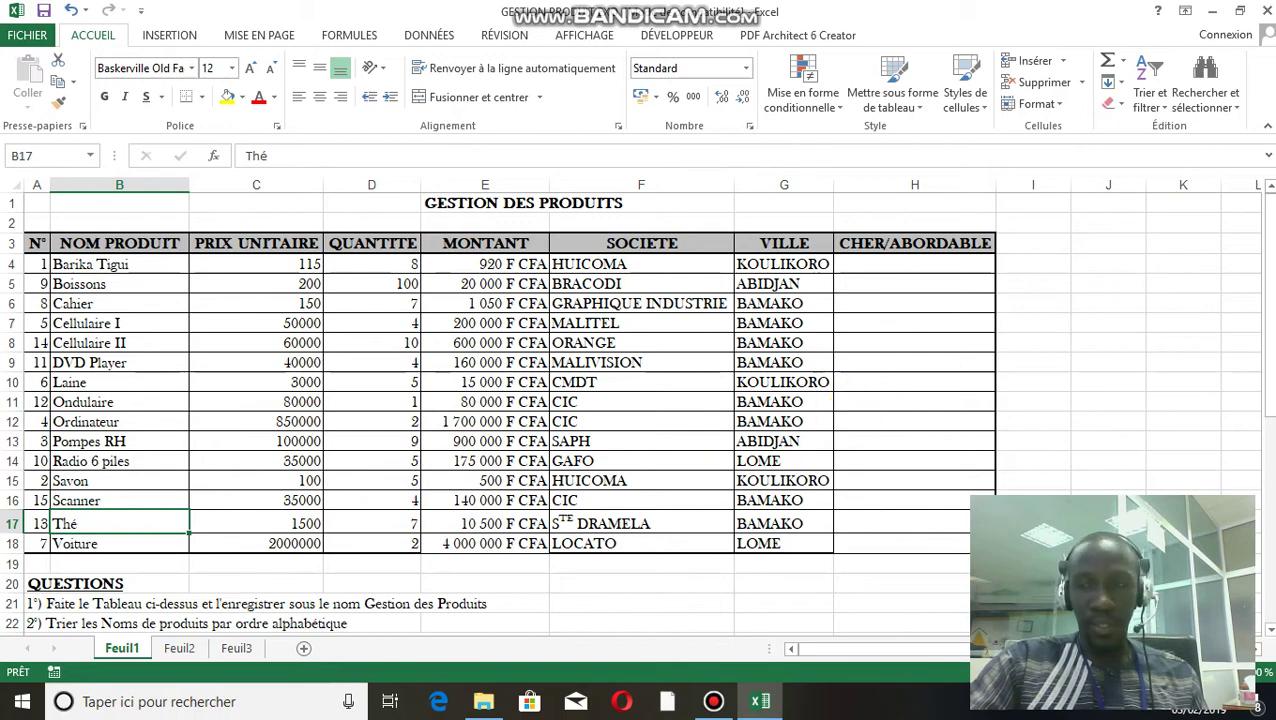
pyautogui.moveTo(1267, 242); pyautogui.dragTo(1267, 263)
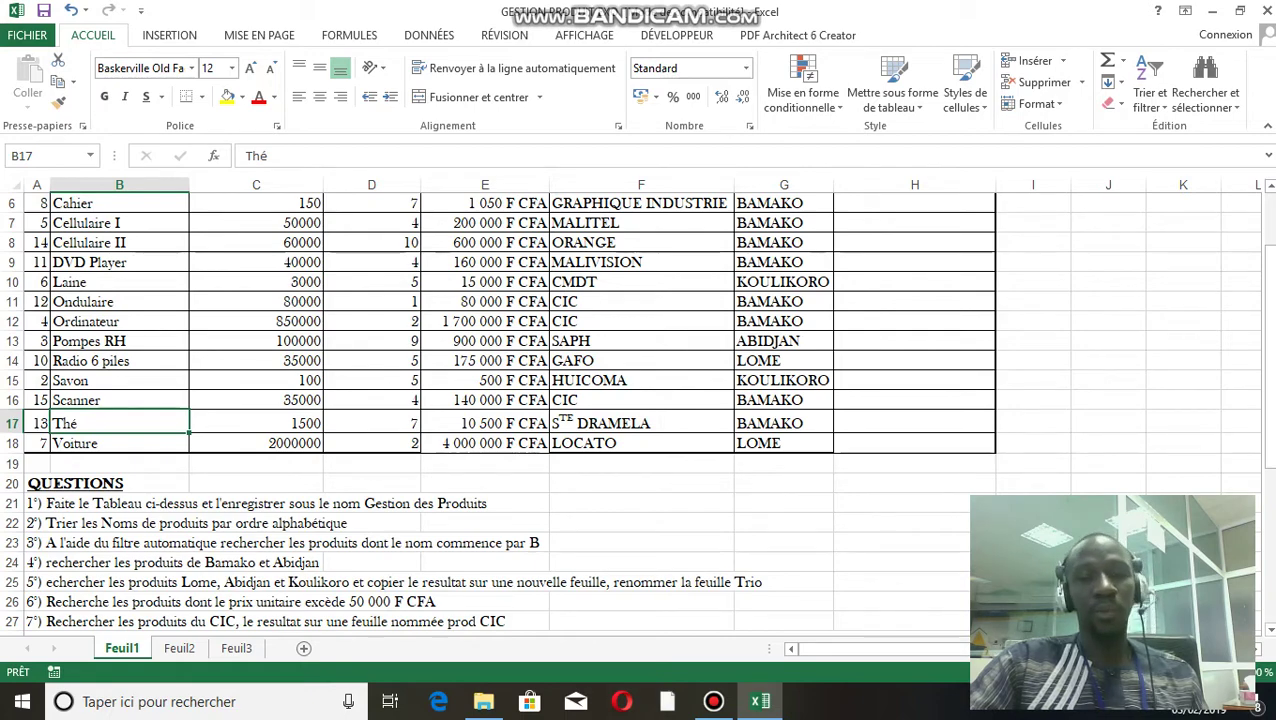
pyautogui.moveTo(1267, 263); pyautogui.dragTo(1268, 200)
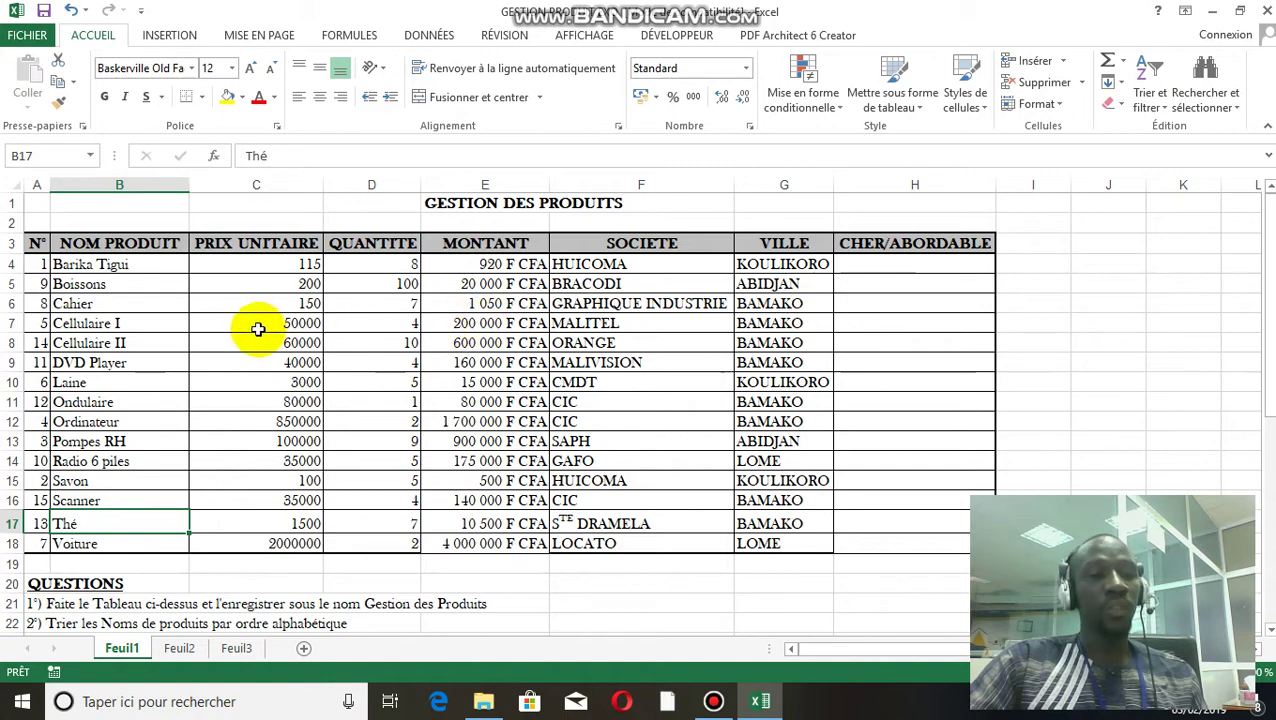
pyautogui.moveTo(120, 268); pyautogui.dragTo(124, 353)
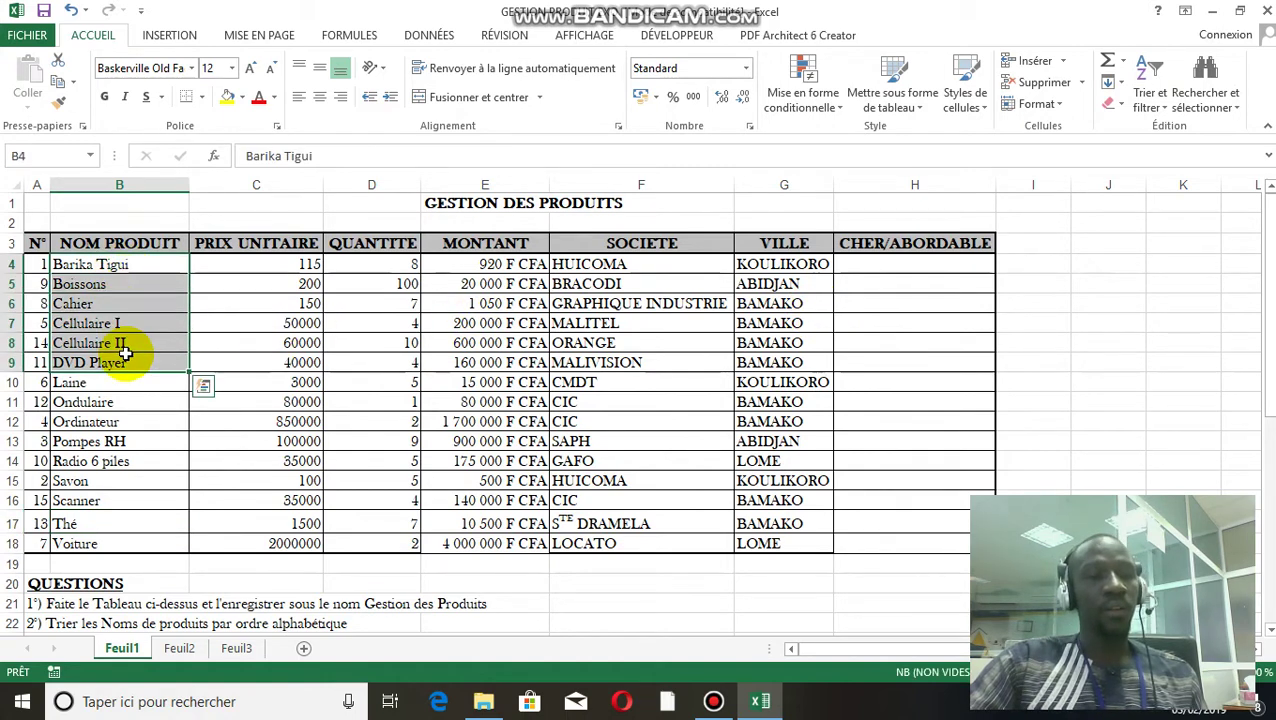
pyautogui.click(147, 262)
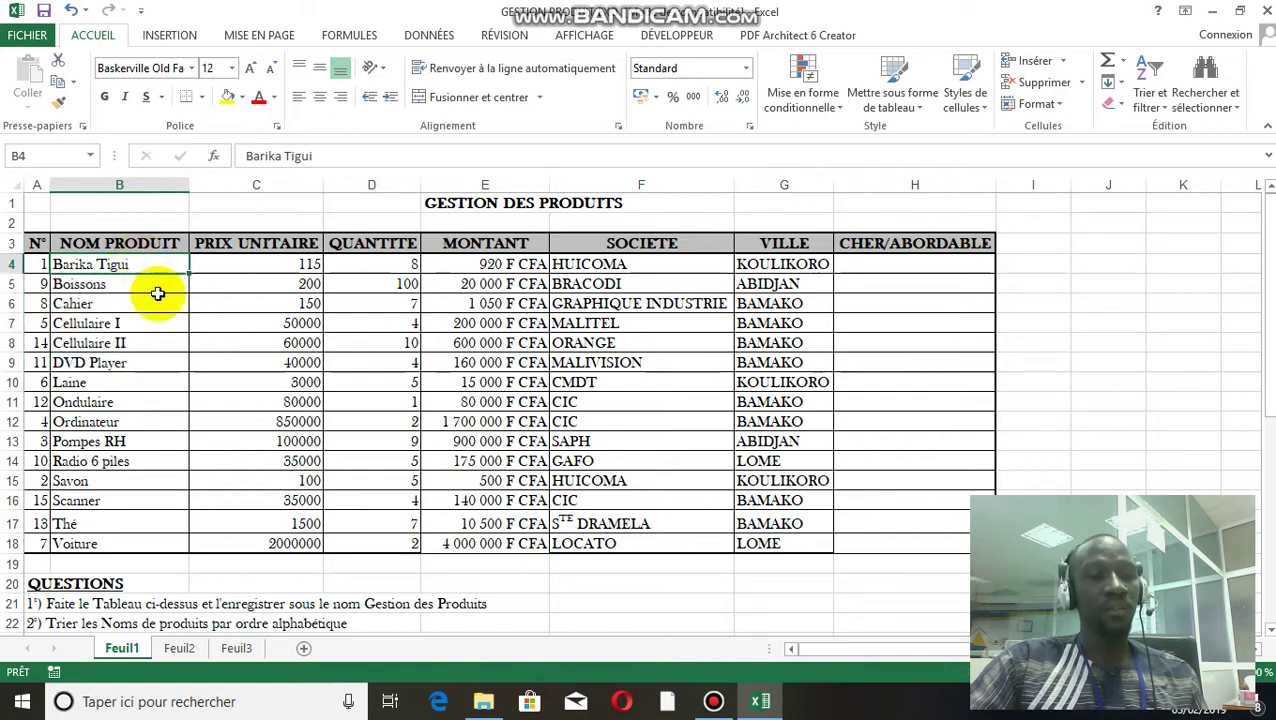
pyautogui.moveTo(133, 264); pyautogui.dragTo(137, 543)
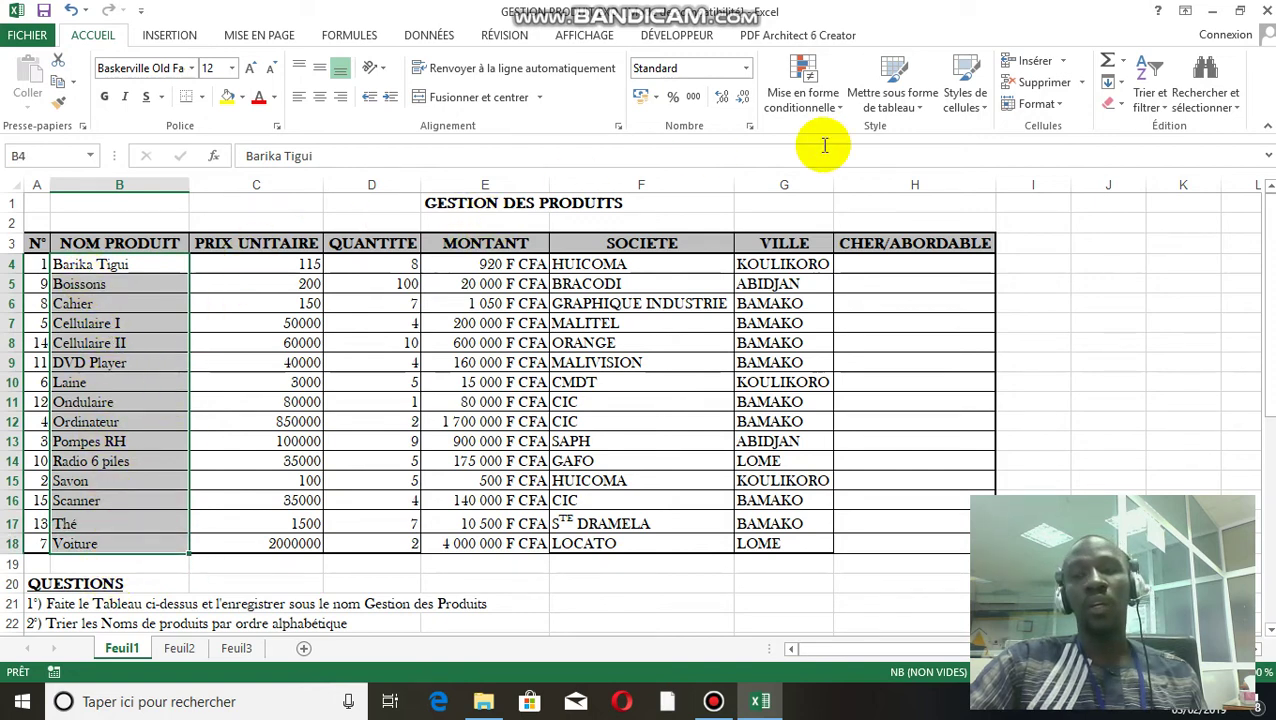
# Add an automatic filter to the NOM PRODUIT column, range B3:B18, and open its filter options.
pyautogui.click(153, 244)
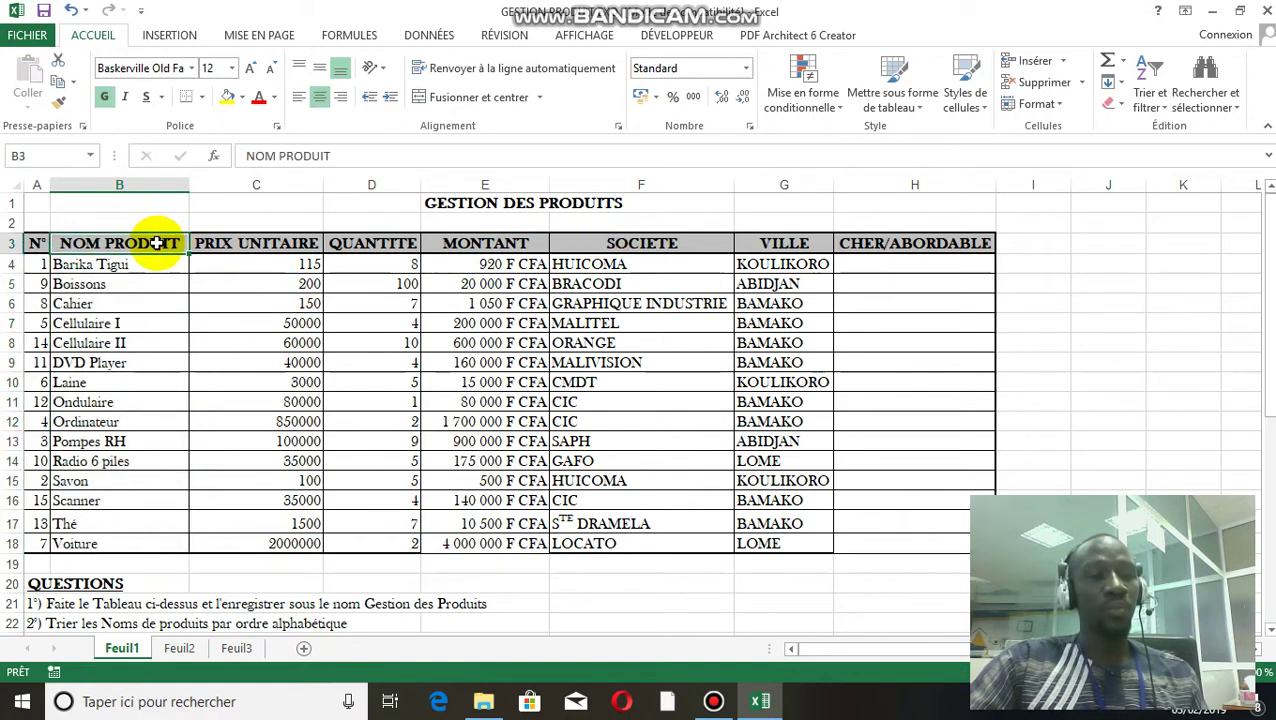
pyautogui.moveTo(150, 244); pyautogui.dragTo(157, 547)
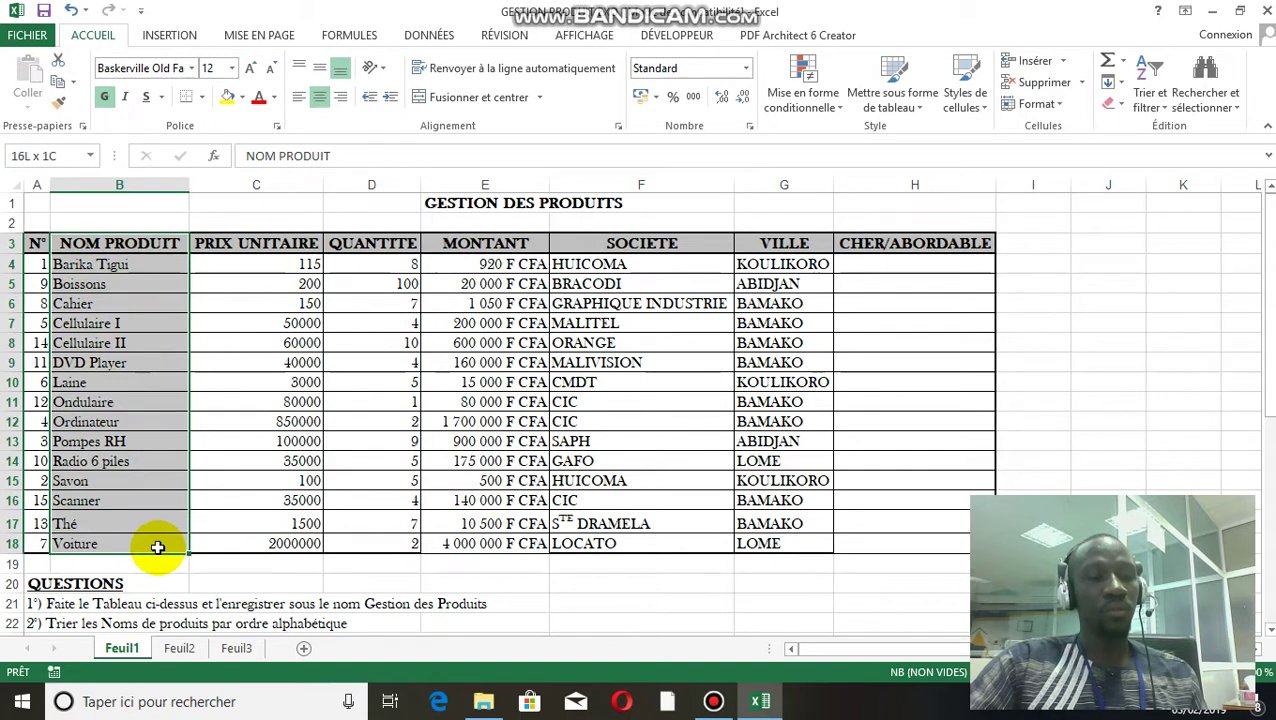
pyautogui.click(1168, 106)
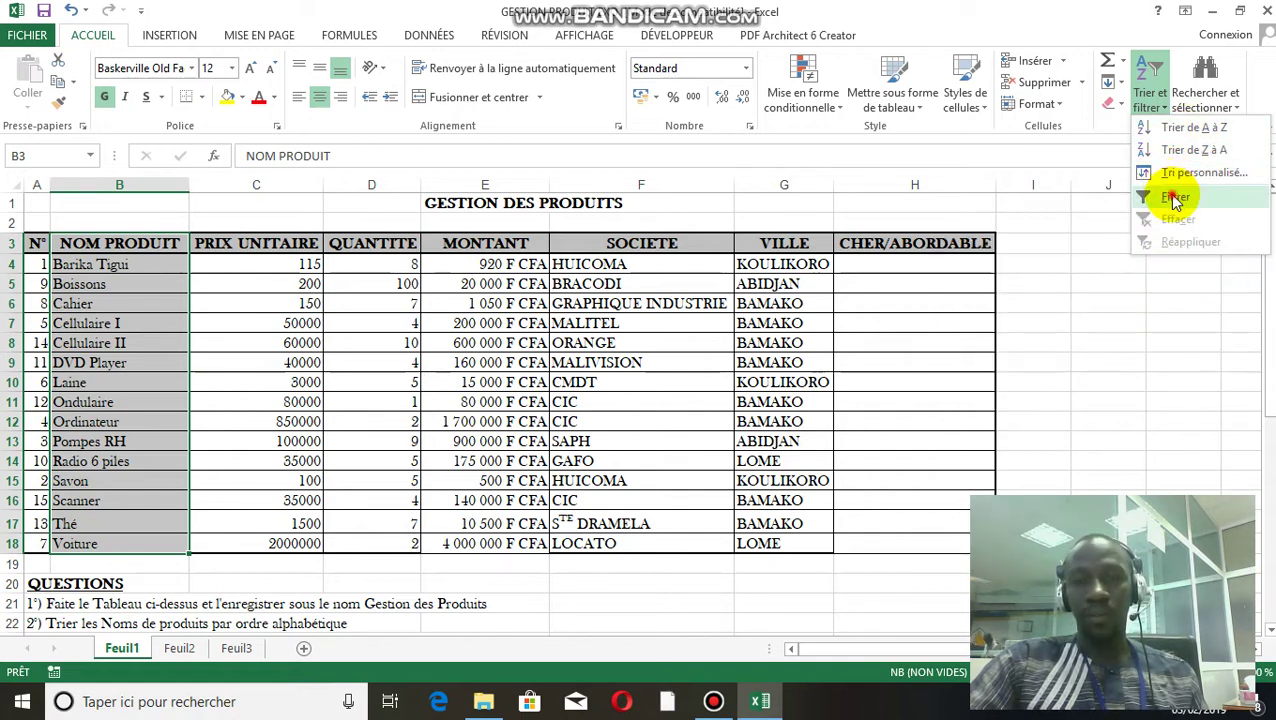
pyautogui.click(1172, 196)
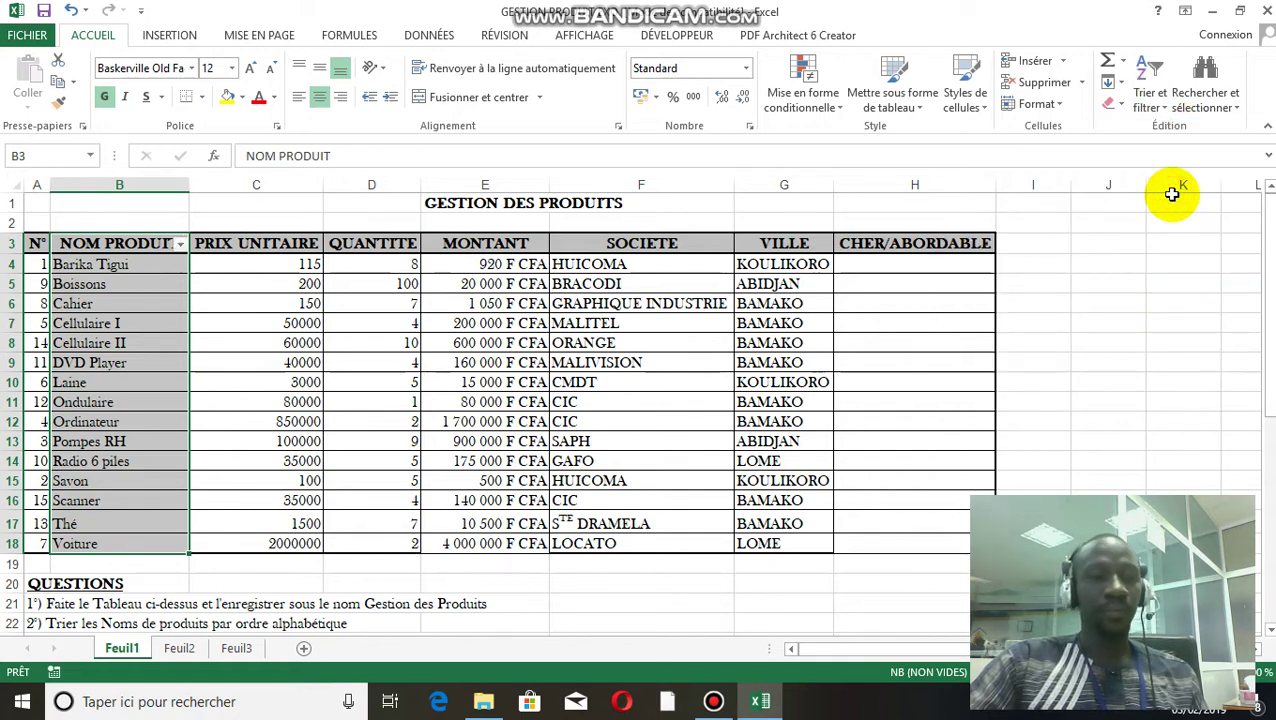
pyautogui.click(181, 246)
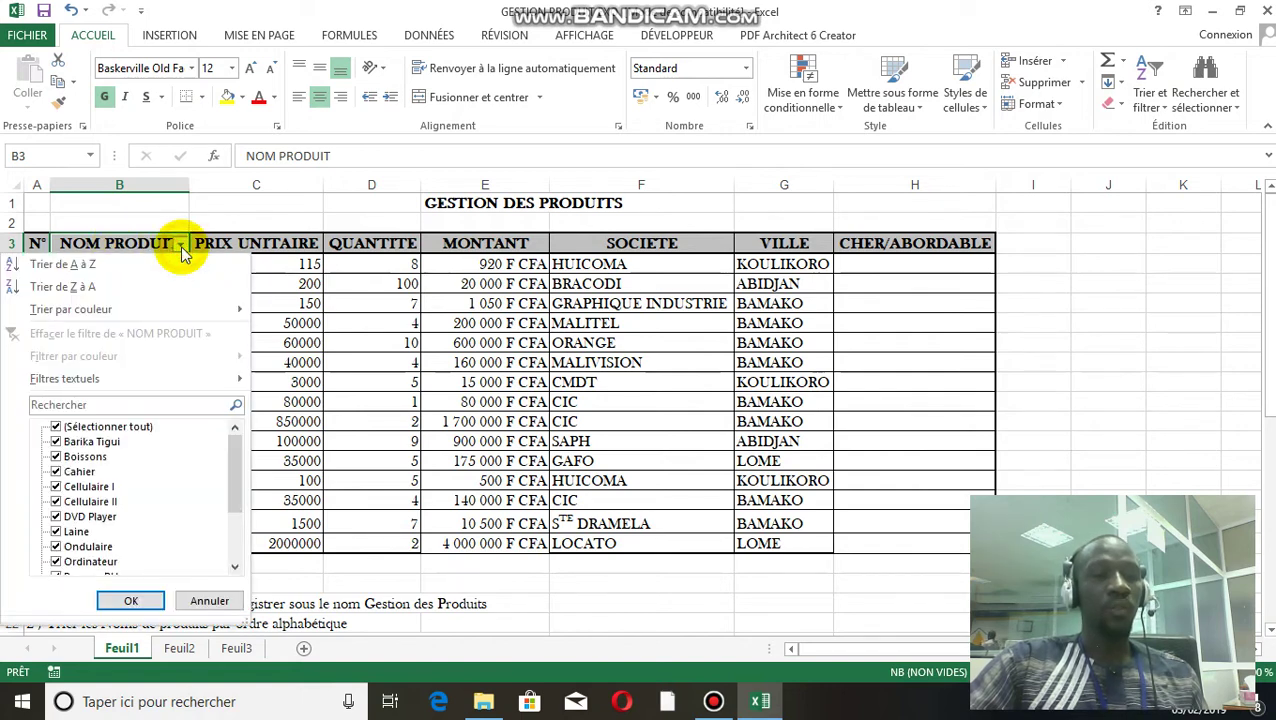
pyautogui.click(102, 428)
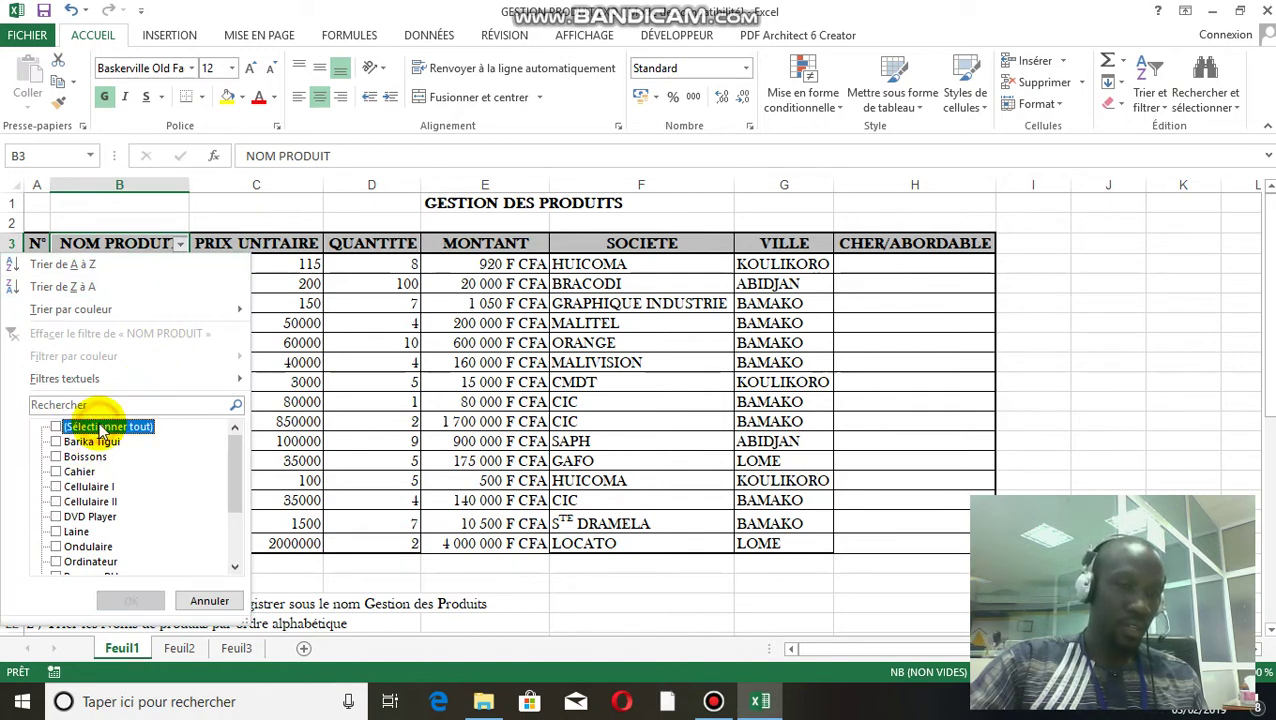
pyautogui.click(97, 442)
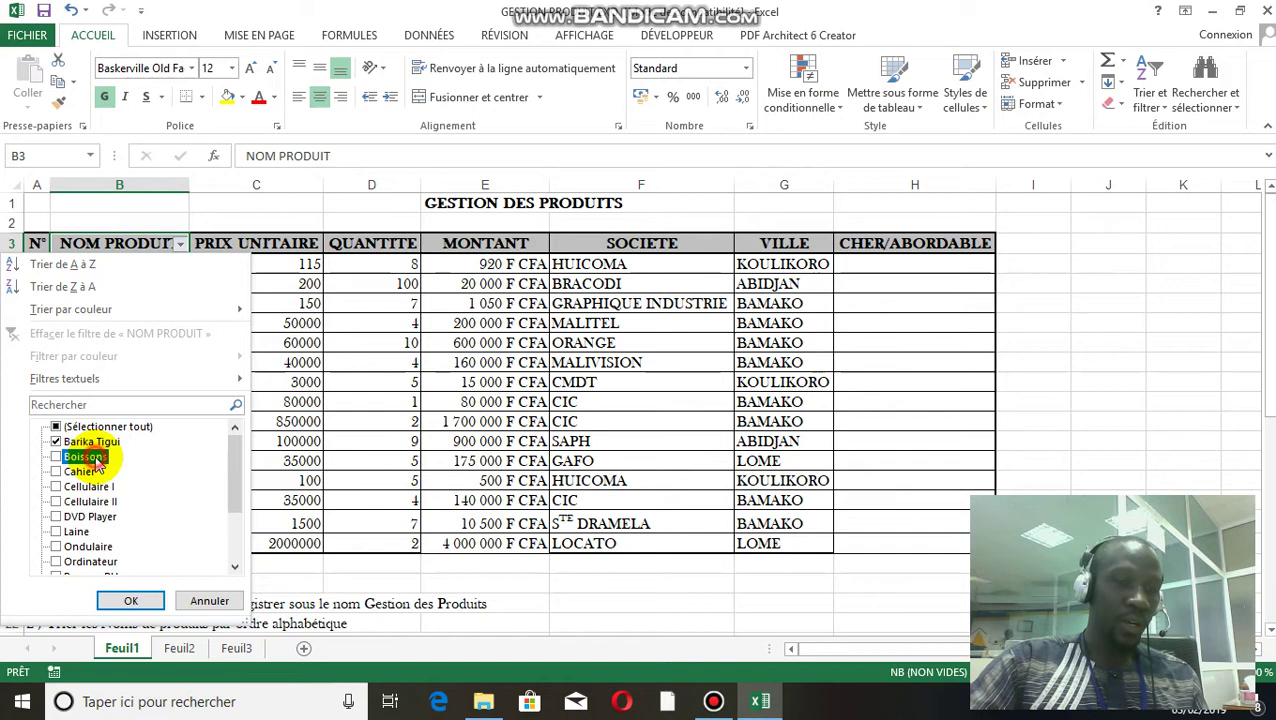
pyautogui.click(96, 457)
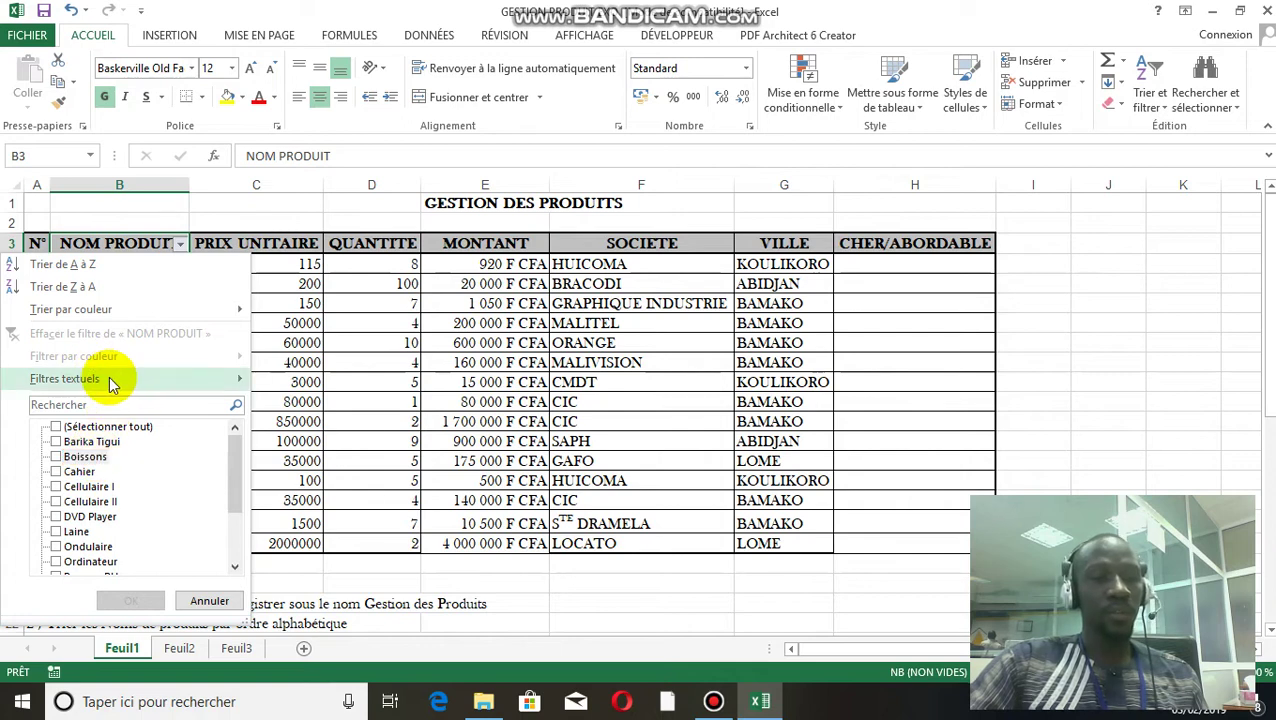
# Apply a text filter to NOM PRODUIT that keeps only the product names beginning with B.
pyautogui.moveTo(112, 385)
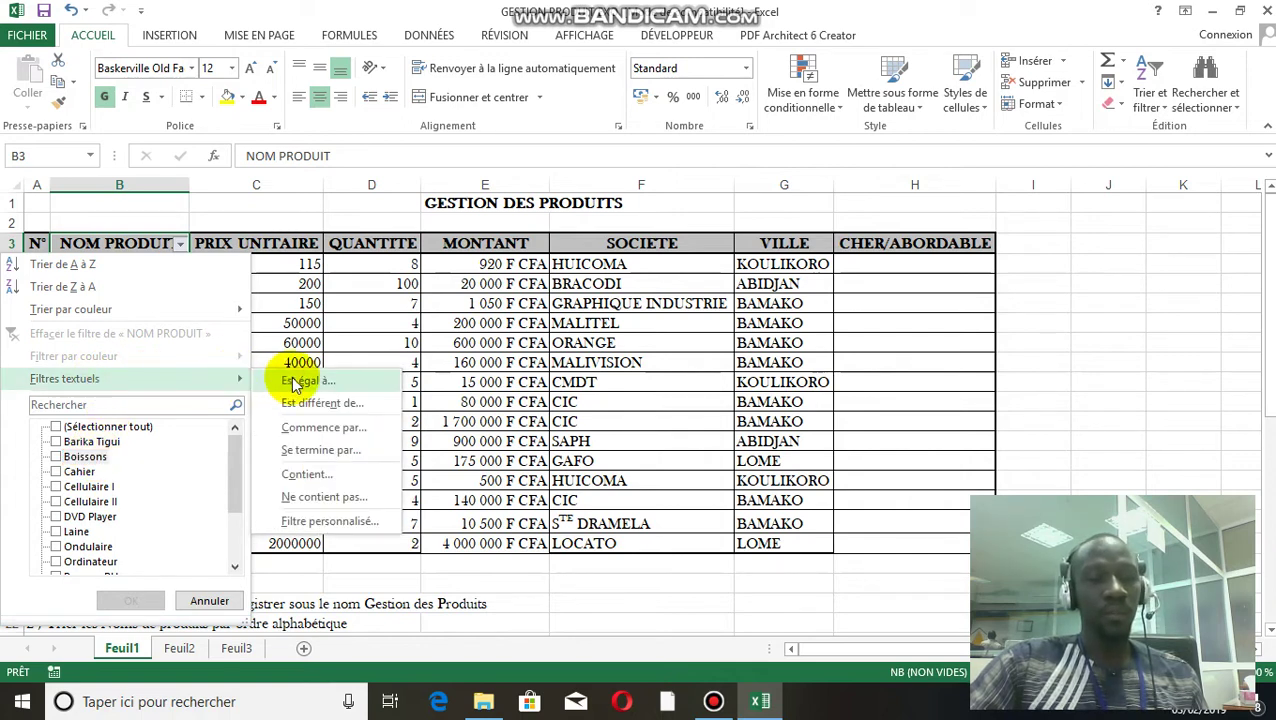
pyautogui.click(323, 428)
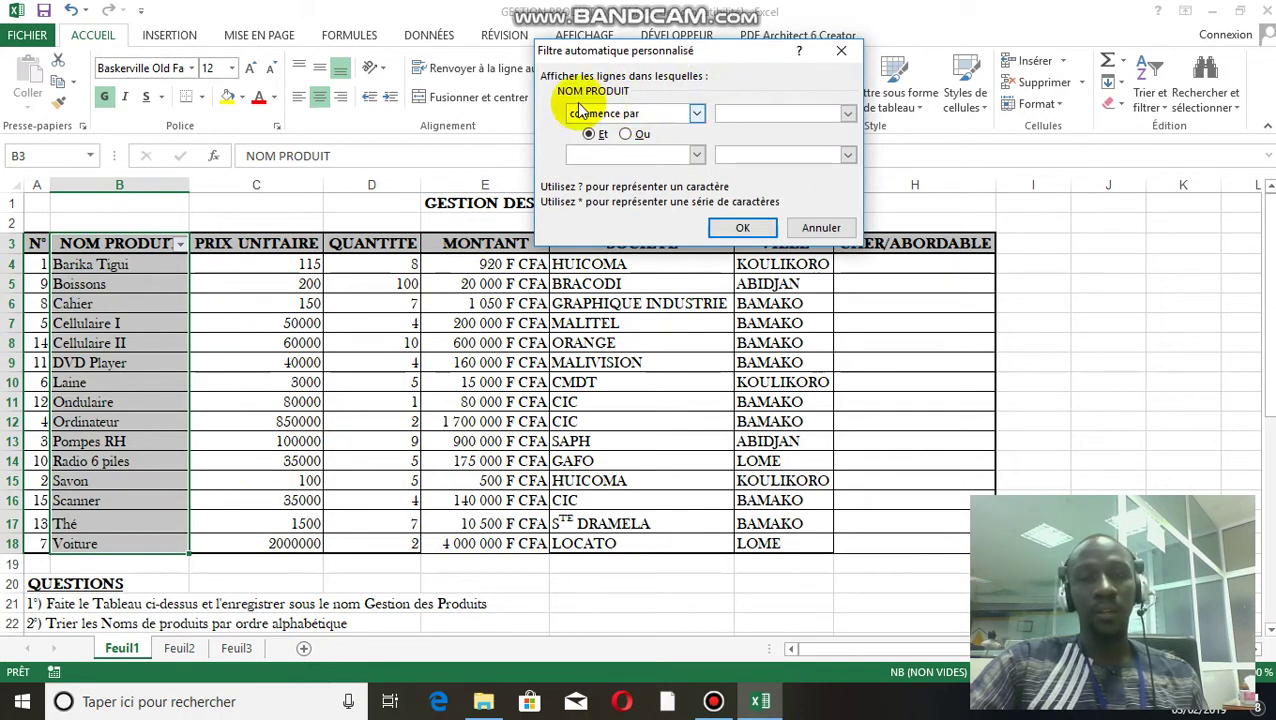
pyautogui.click(735, 112)
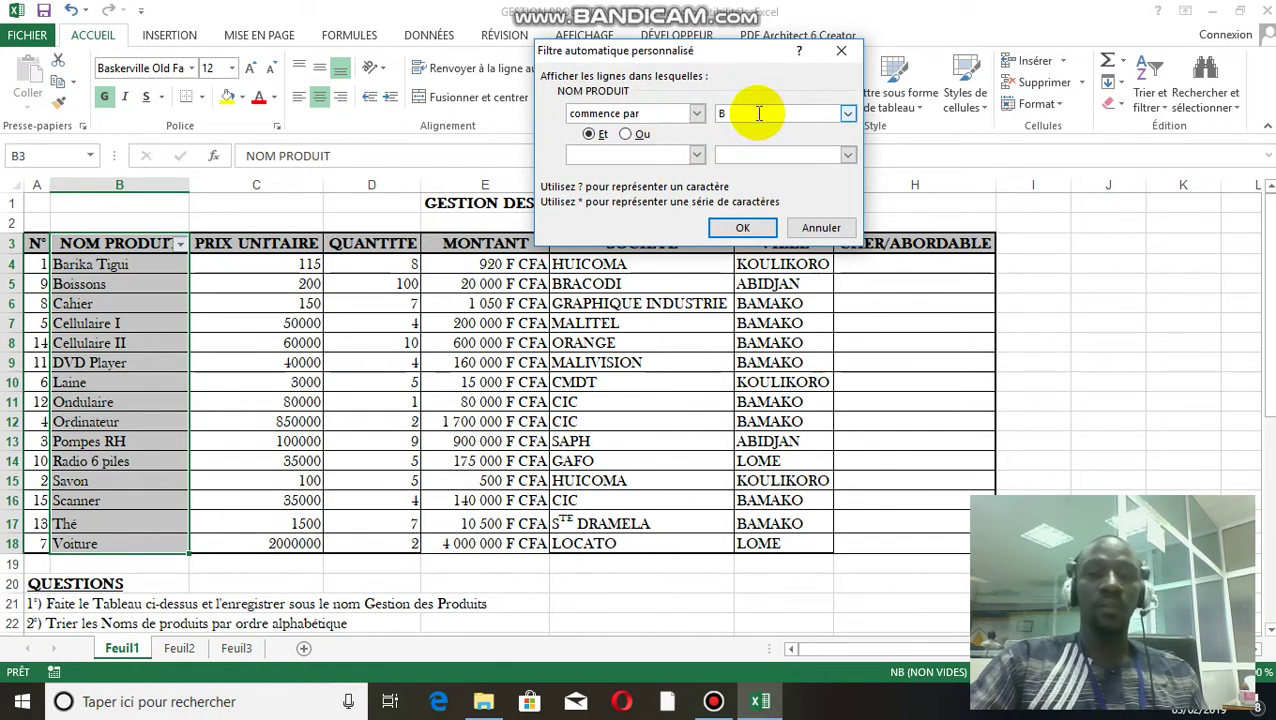
pyautogui.click(745, 227)
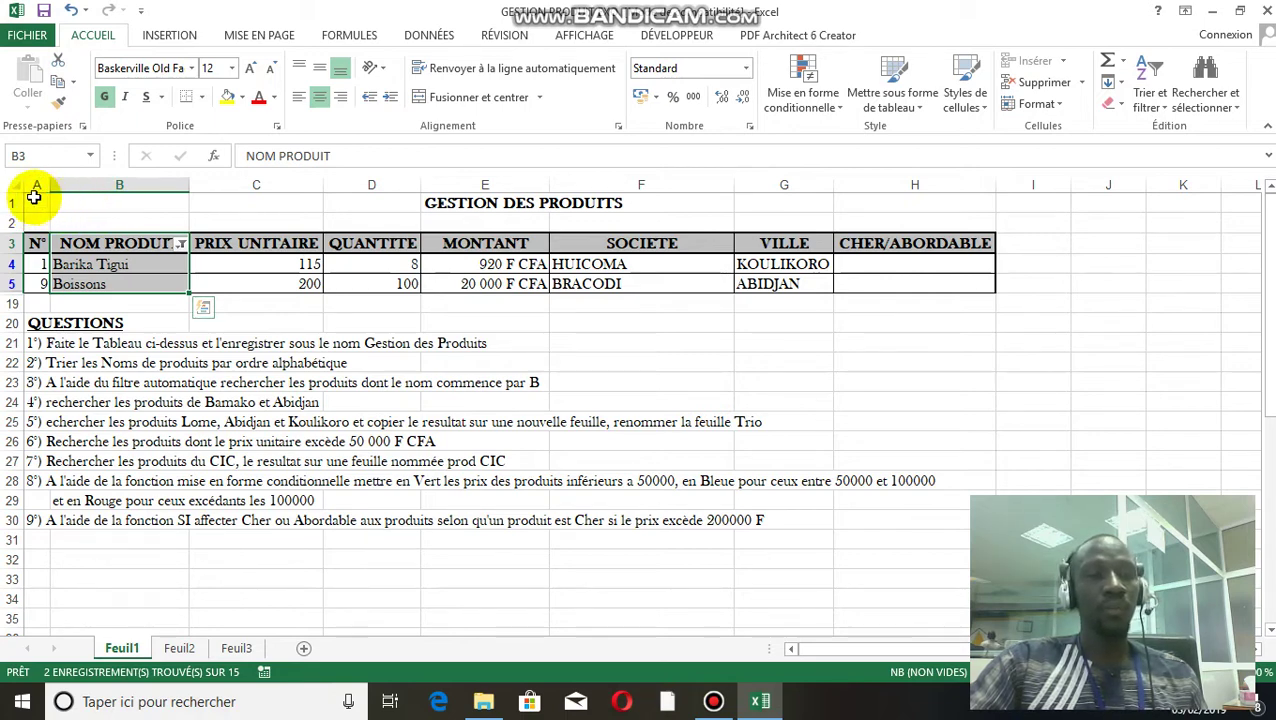
# Copy the filtered table with its title, A1:H5, and paste it into a new sheet starting at cell F3.
pyautogui.moveTo(44, 202); pyautogui.dragTo(946, 288)
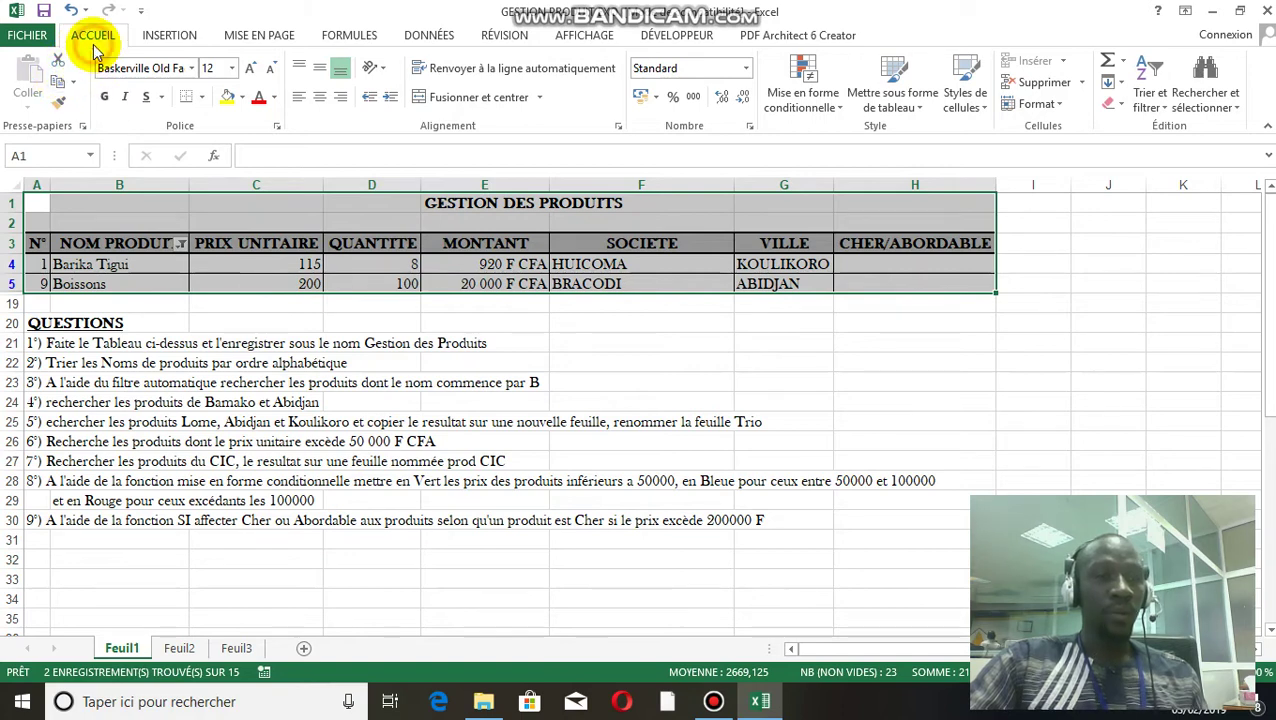
pyautogui.click(57, 82)
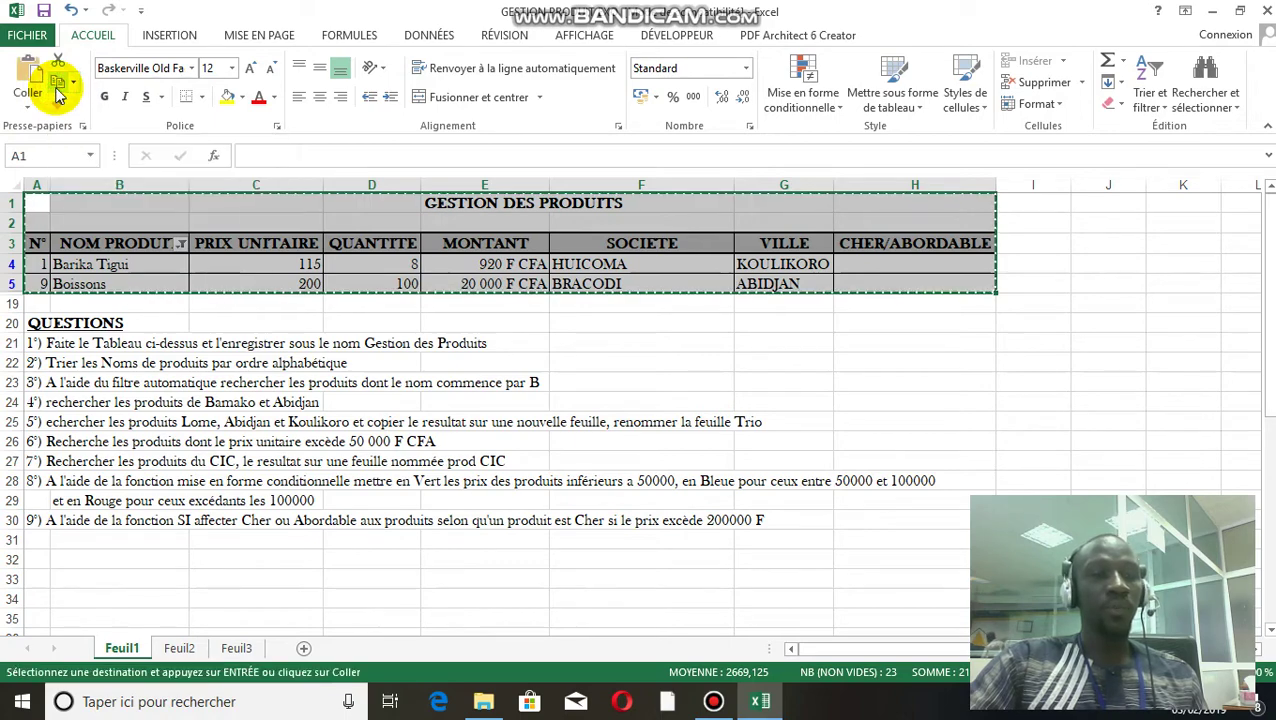
pyautogui.click(180, 648)
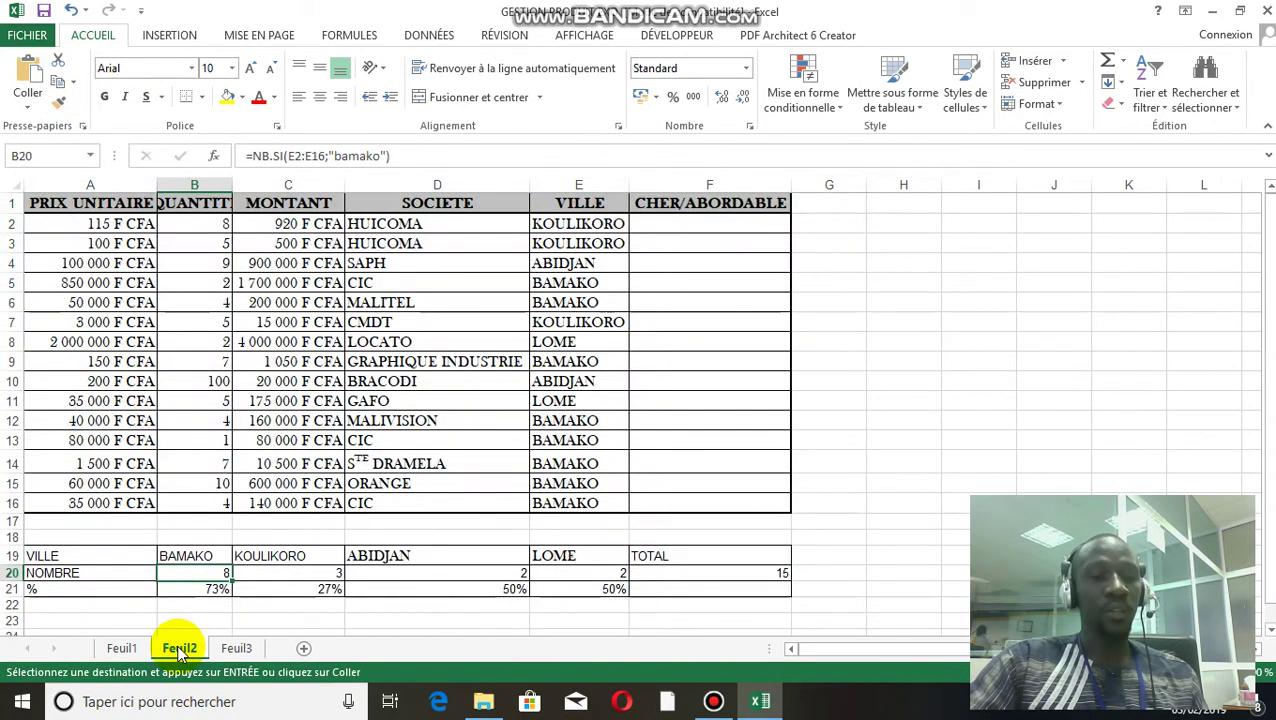
pyautogui.click(237, 650)
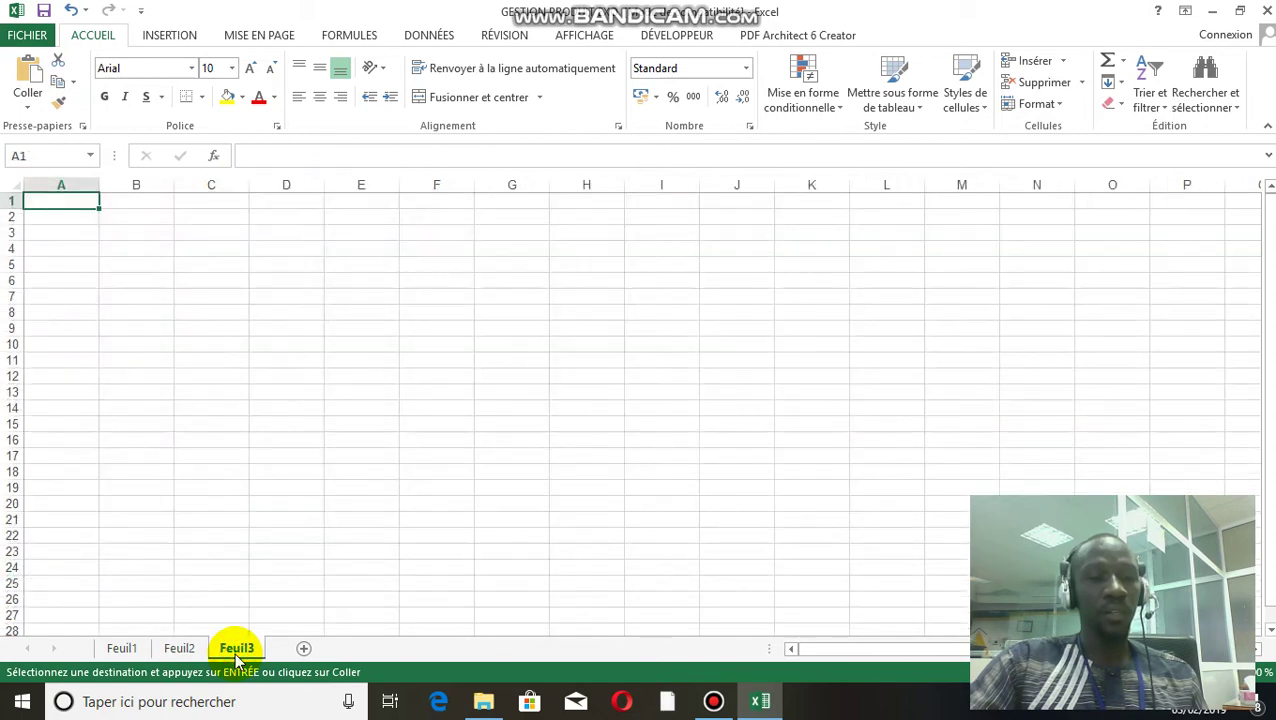
pyautogui.click(304, 650)
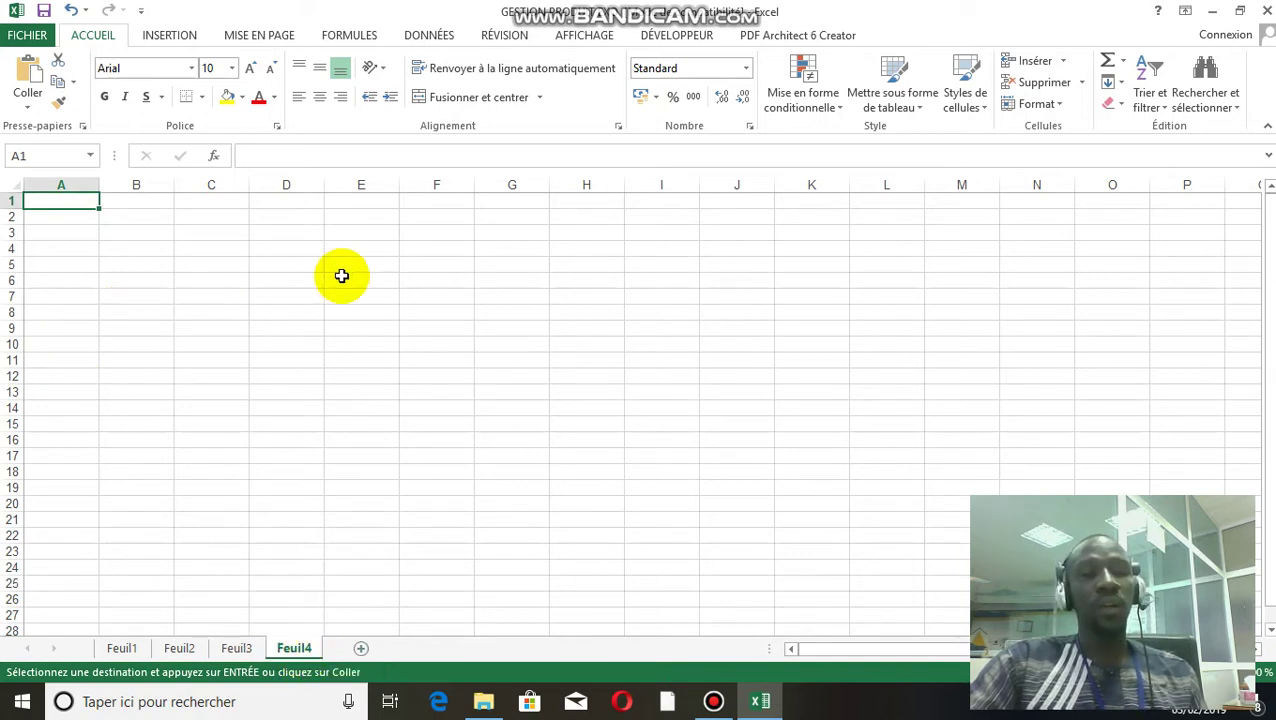
pyautogui.click(426, 237)
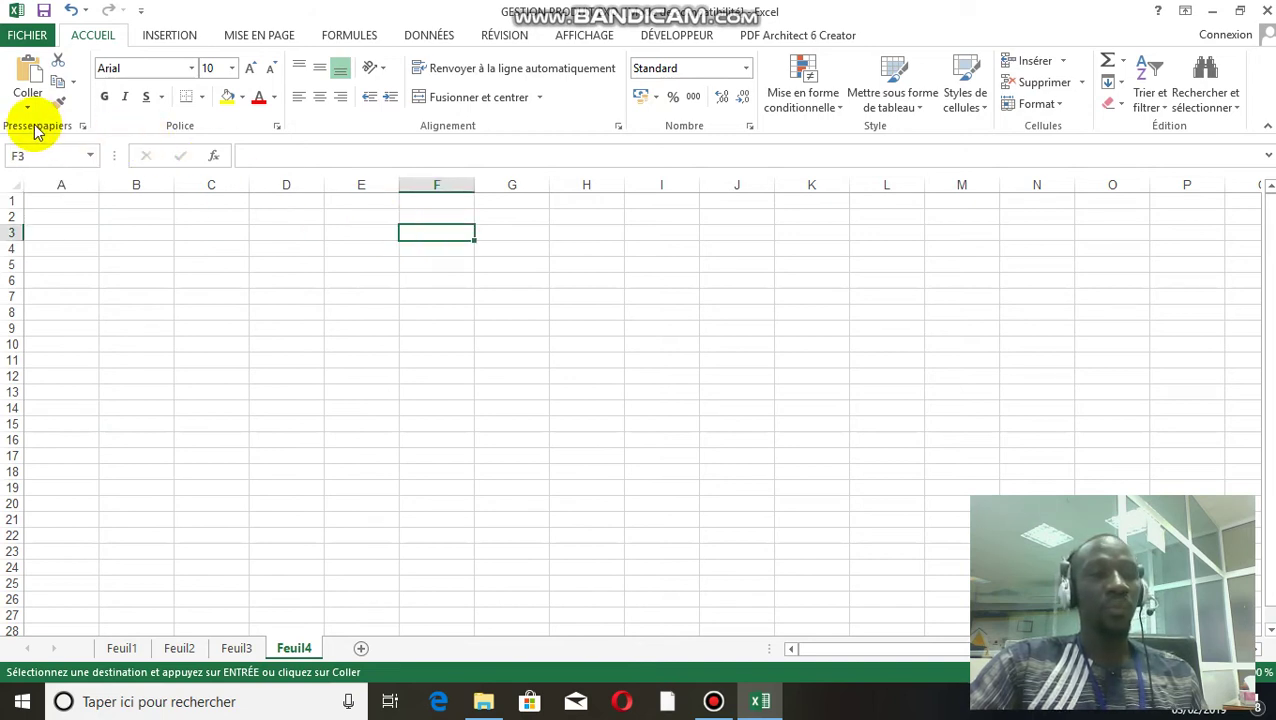
pyautogui.click(28, 72)
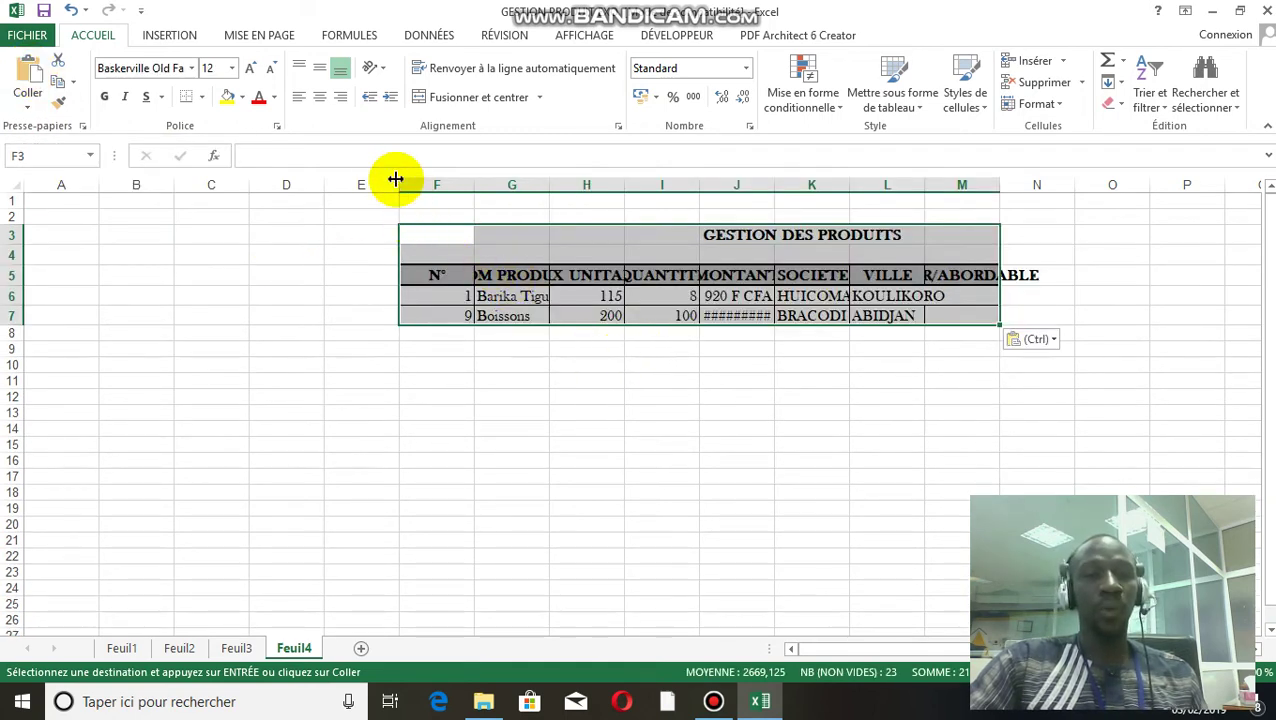
# Widen the columns of the pasted table, from N° to CHER/ABORDABLE, to fit its headings and values.
pyautogui.moveTo(398, 183)
pyautogui.mouseDown()
pyautogui.moveTo(322, 185)
pyautogui.moveTo(420, 189)
pyautogui.mouseUp()
pyautogui.moveTo(499, 184); pyautogui.dragTo(528, 190)
pyautogui.moveTo(602, 188); pyautogui.dragTo(650, 190)
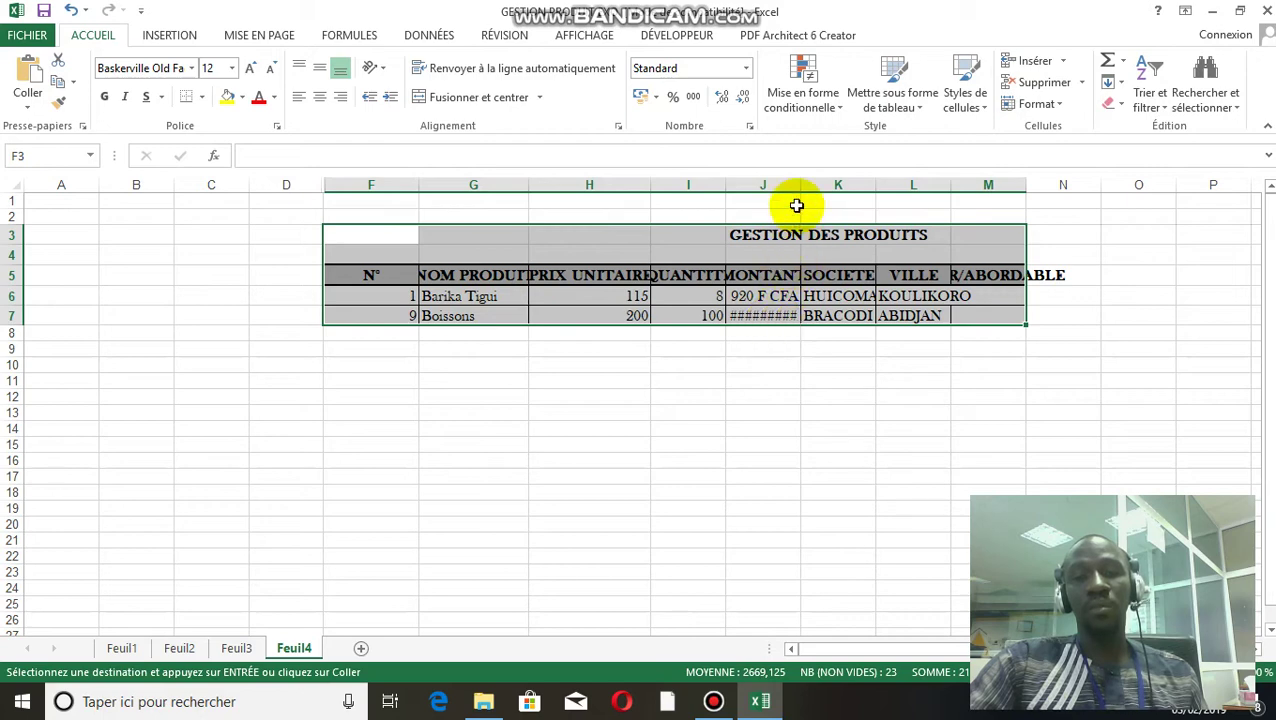
pyautogui.moveTo(803, 183); pyautogui.dragTo(843, 183)
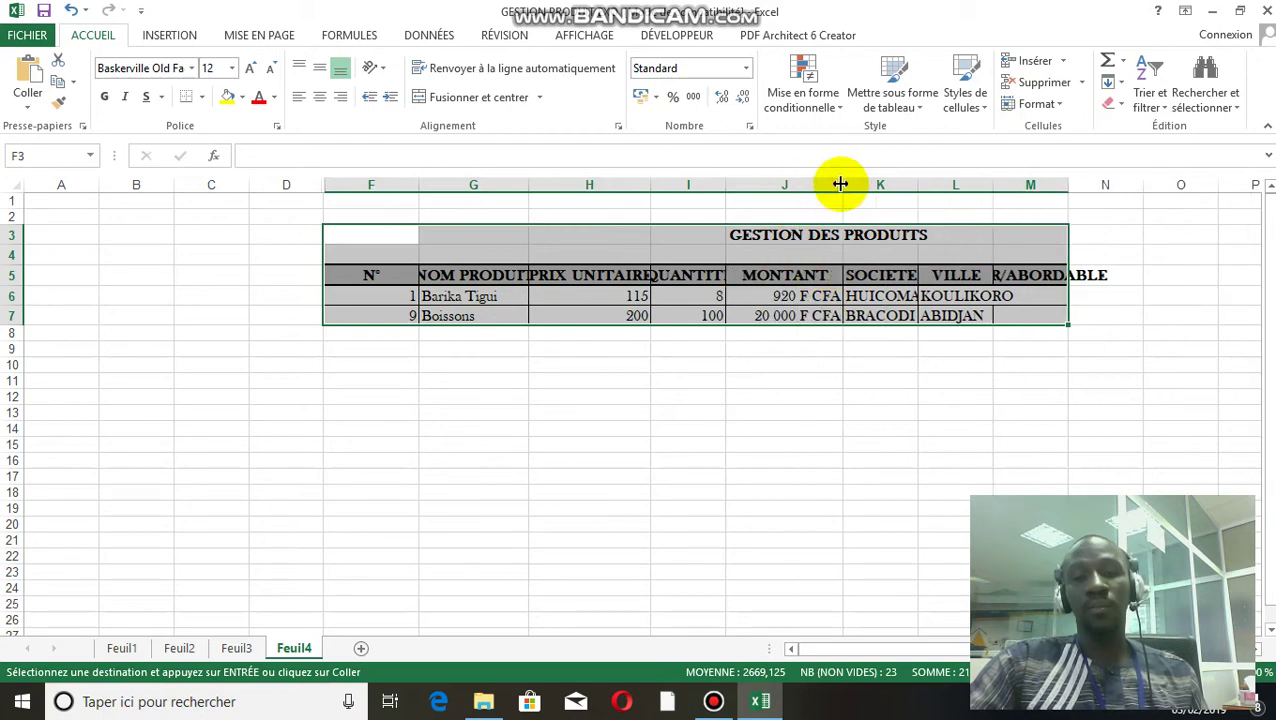
pyautogui.moveTo(920, 185); pyautogui.dragTo(1245, 187)
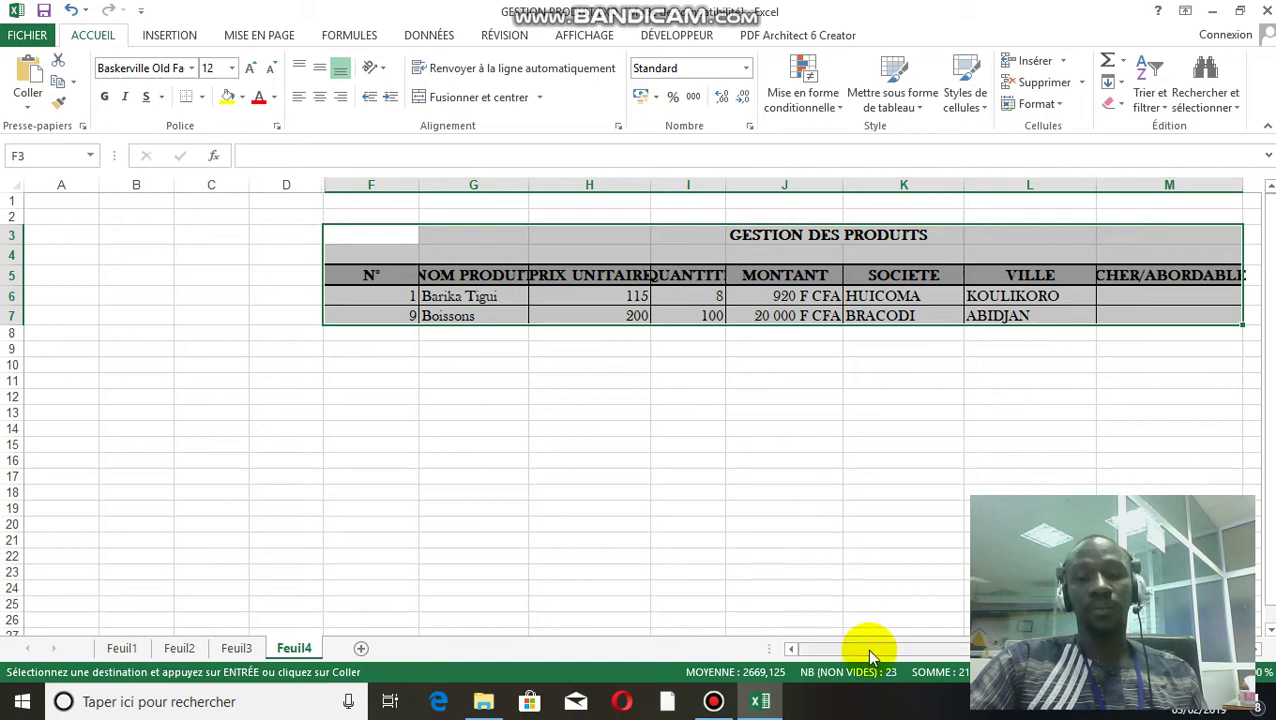
pyautogui.moveTo(878, 653); pyautogui.dragTo(905, 649)
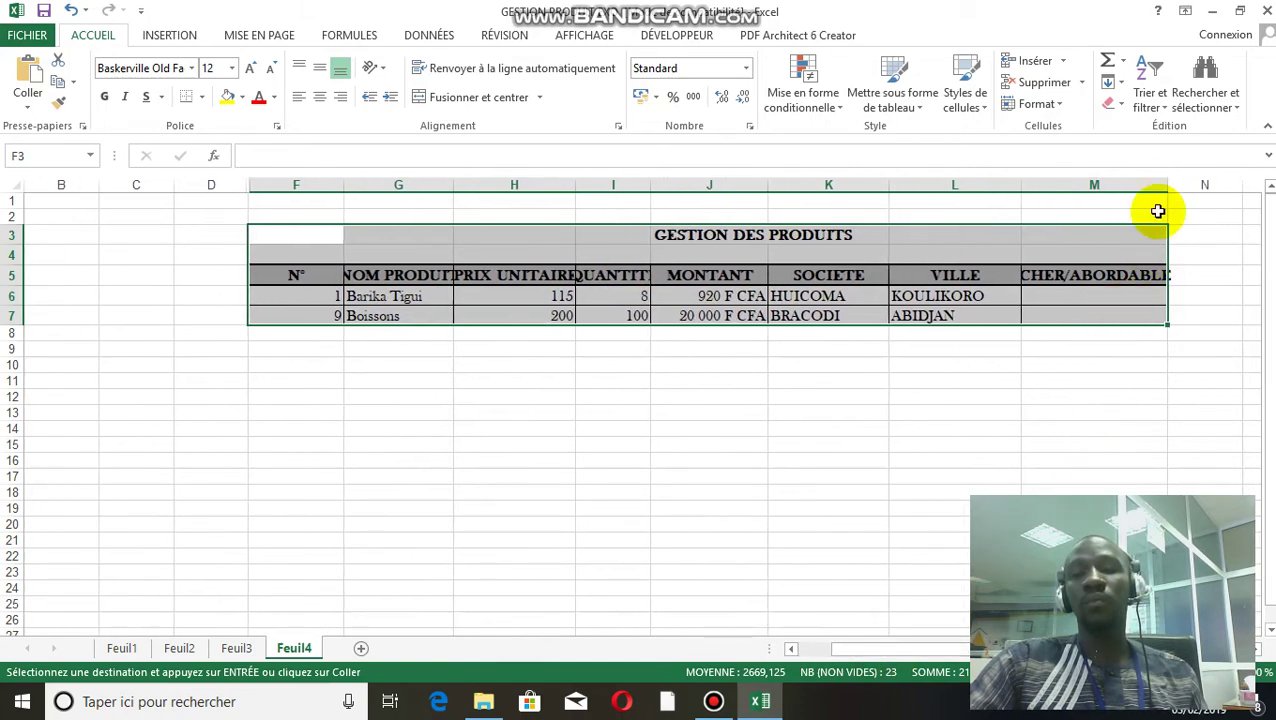
pyautogui.moveTo(1163, 186); pyautogui.dragTo(1189, 186)
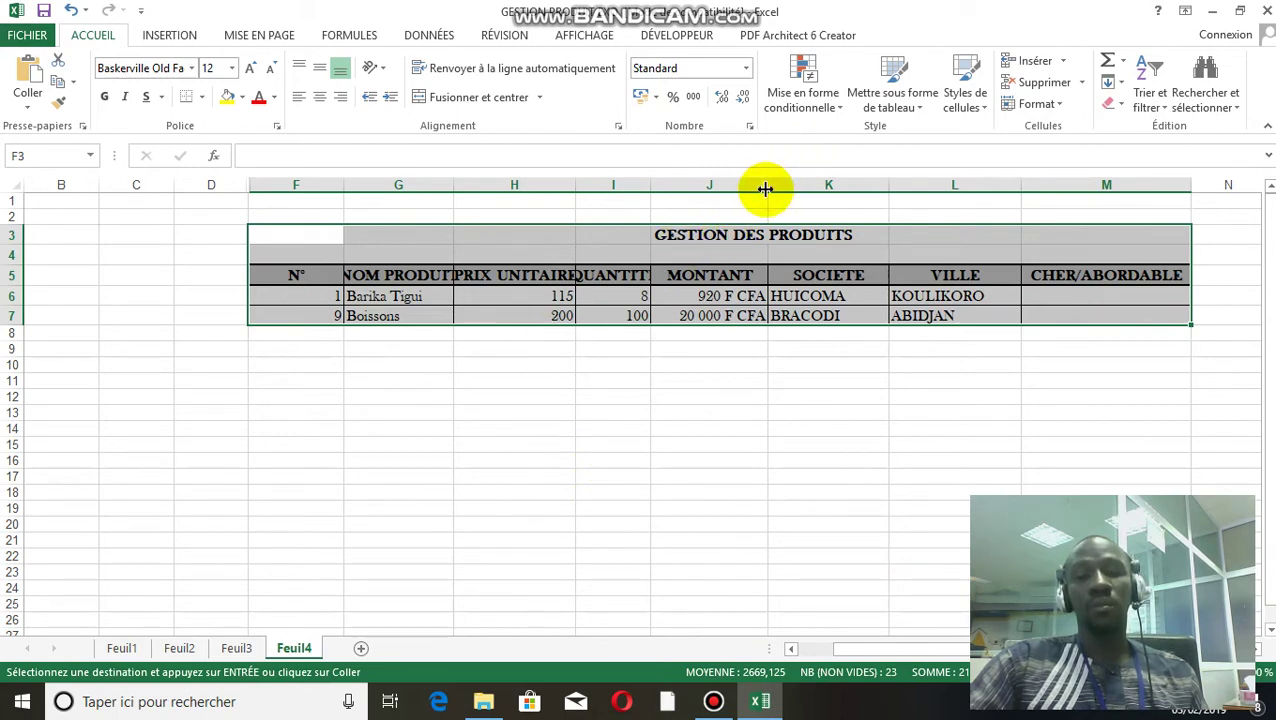
pyautogui.moveTo(765, 189); pyautogui.dragTo(775, 187)
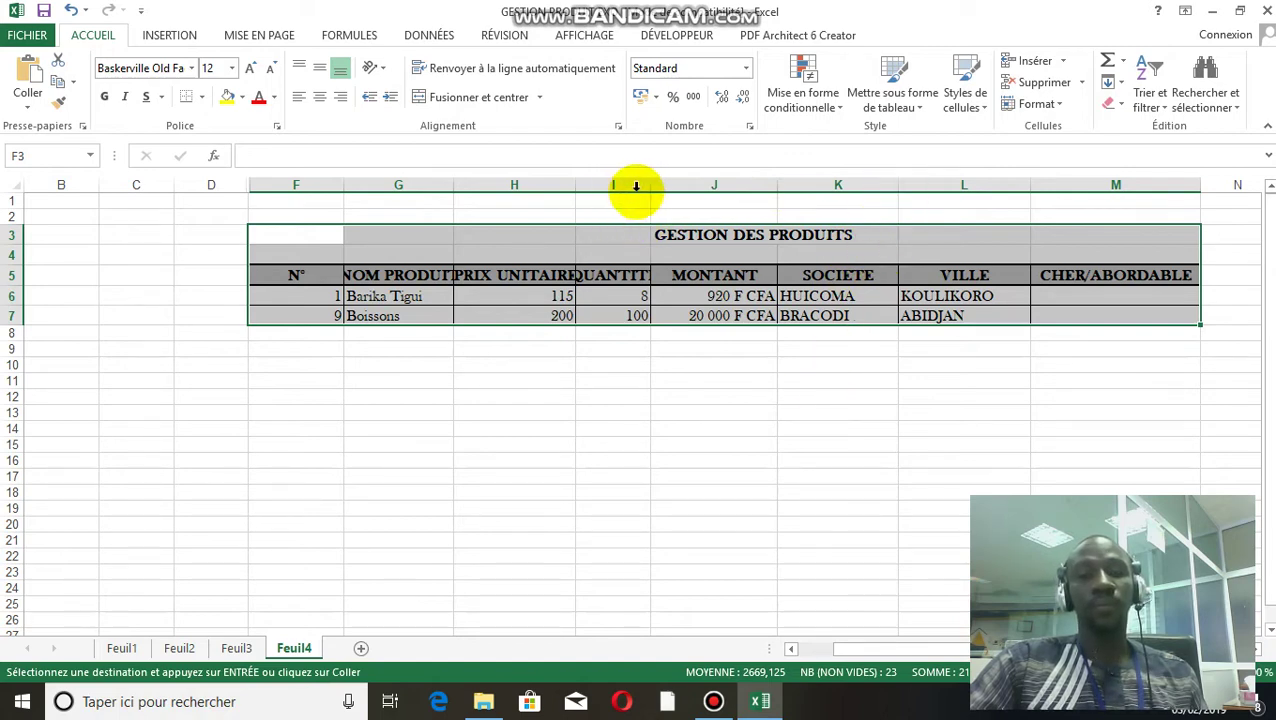
pyautogui.moveTo(646, 190); pyautogui.dragTo(687, 184)
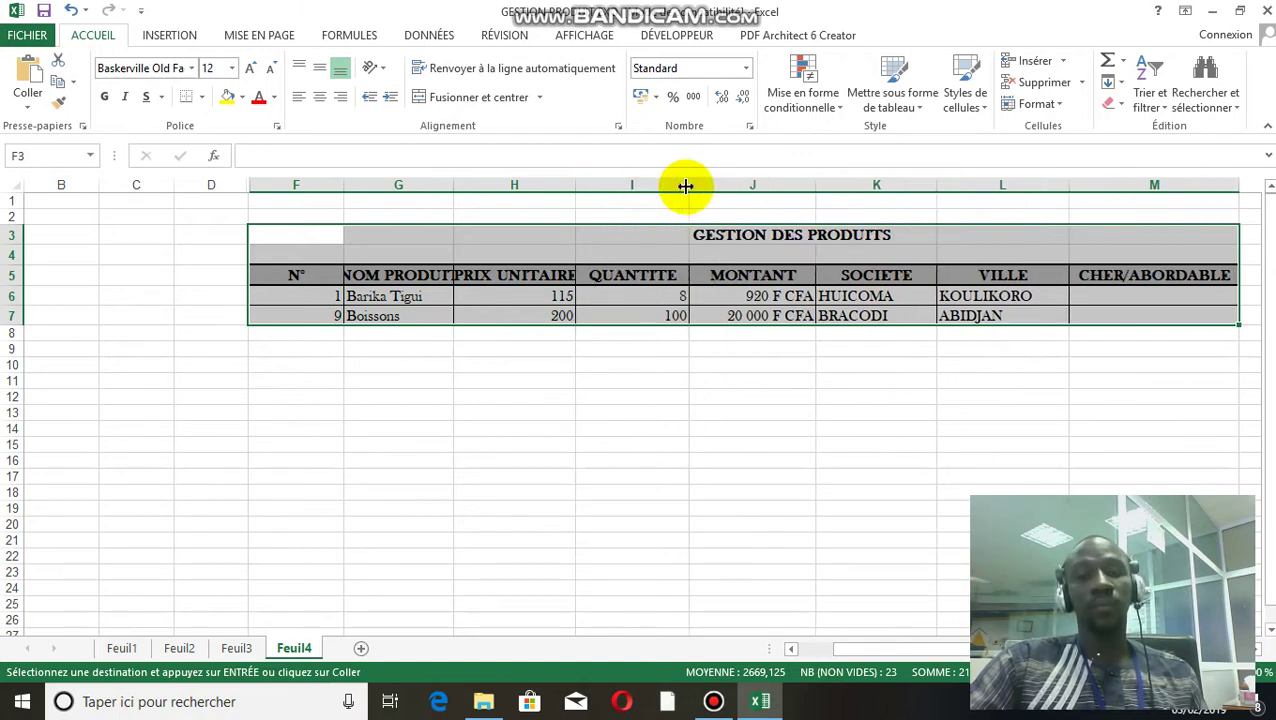
# Rename the new sheet Feuil4 as NOM PRODUIT PAR B.
pyautogui.moveTo(1070, 350); pyautogui.dragTo(465, 558)
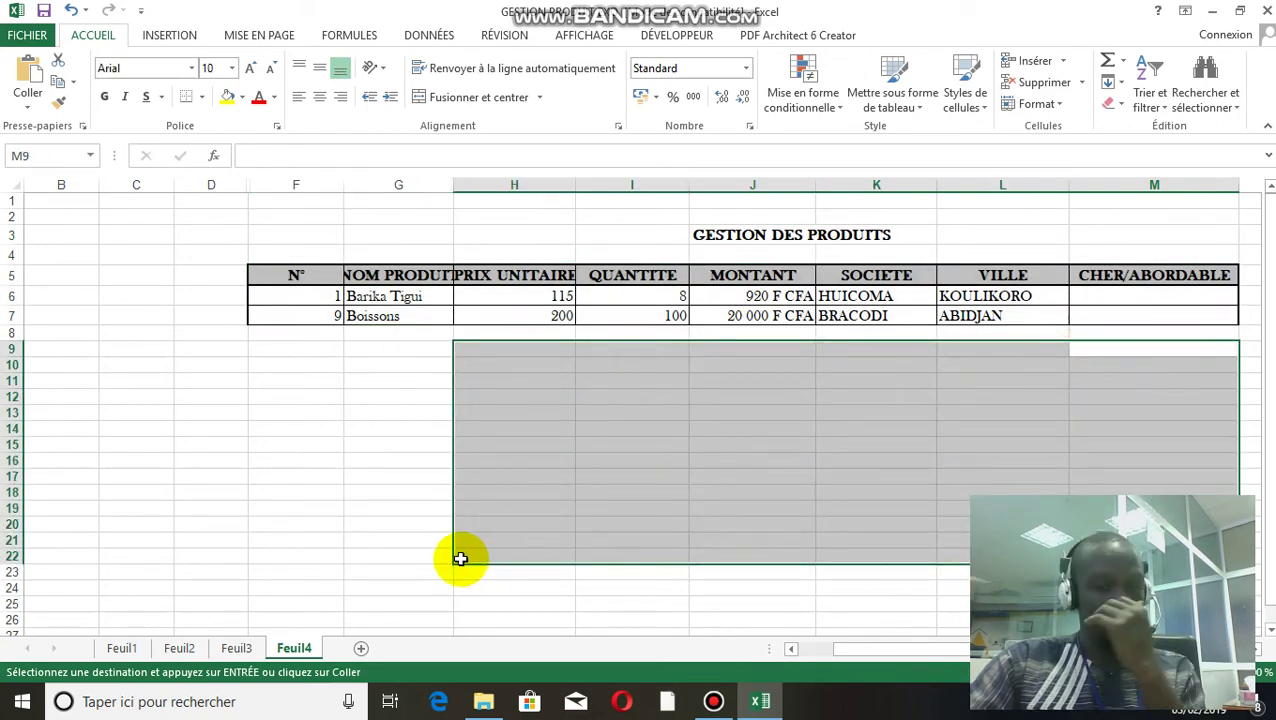
pyautogui.click(293, 647)
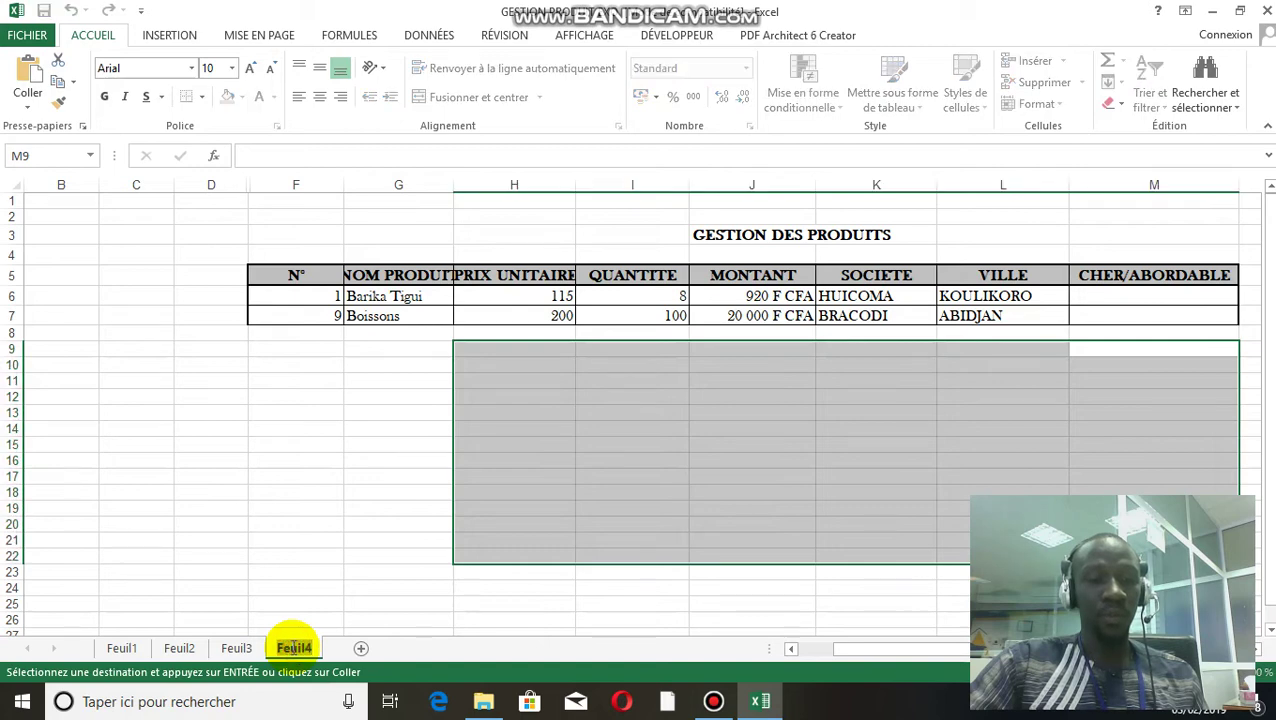
pyautogui.click(303, 592)
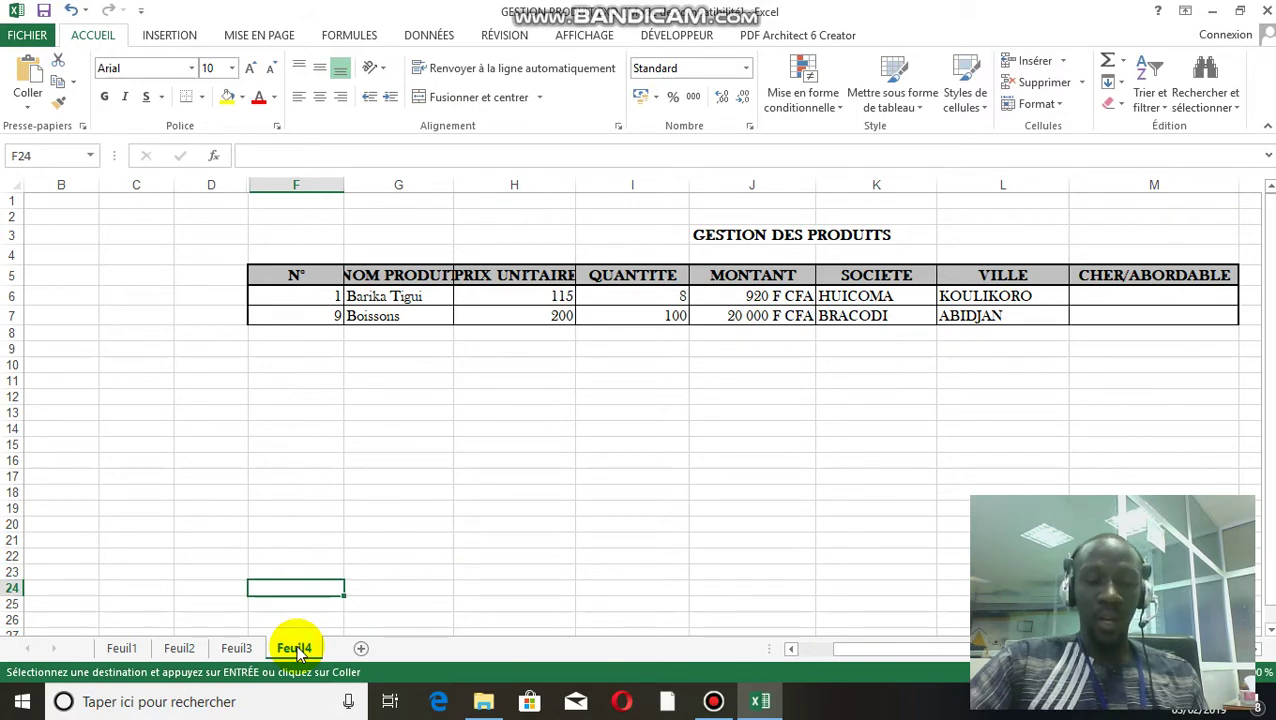
pyautogui.rightClick(297, 650)
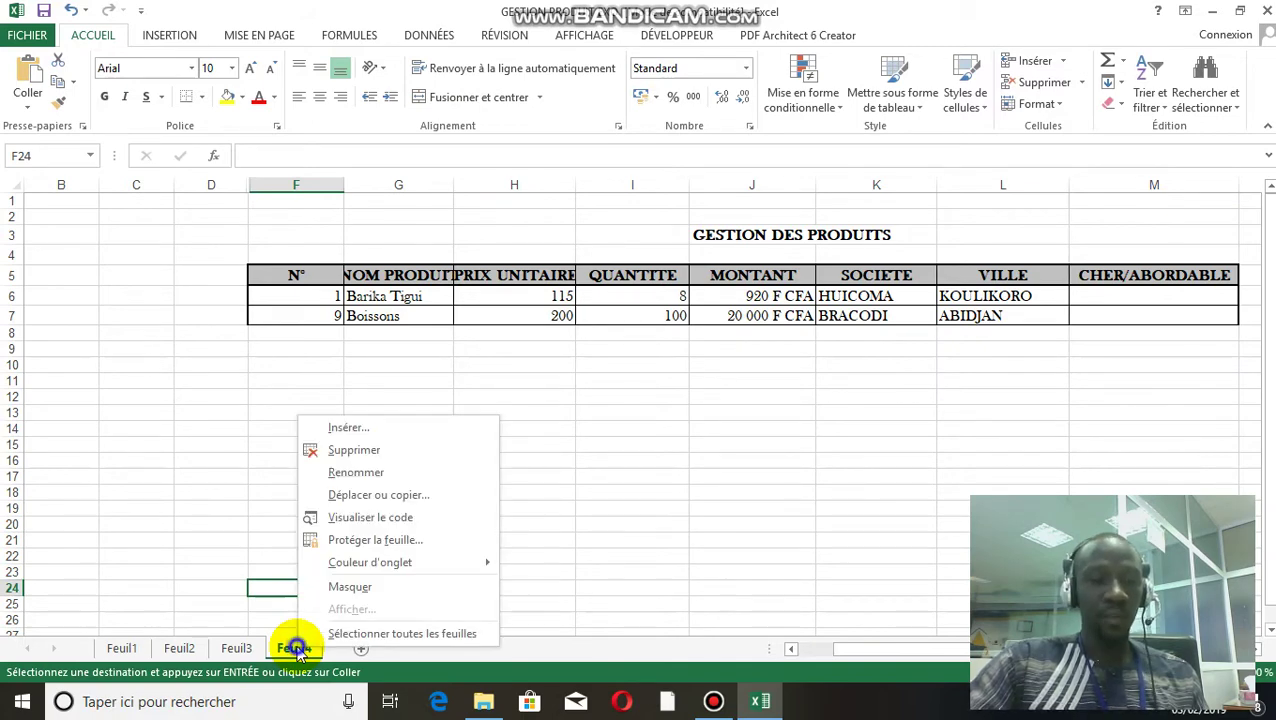
pyautogui.click(357, 472)
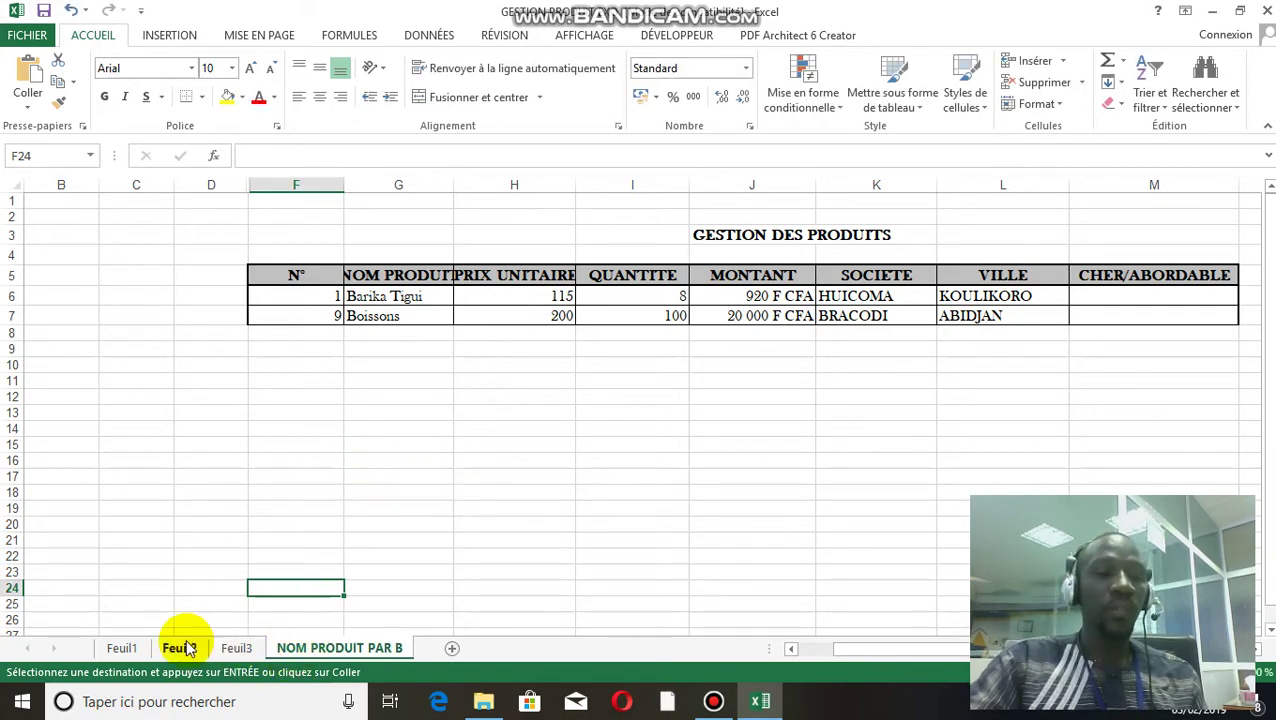
# Return to sheet Feuil1 and remove the automatic filter from NOM PRODUIT so the full product table is displayed.
pyautogui.click(124, 648)
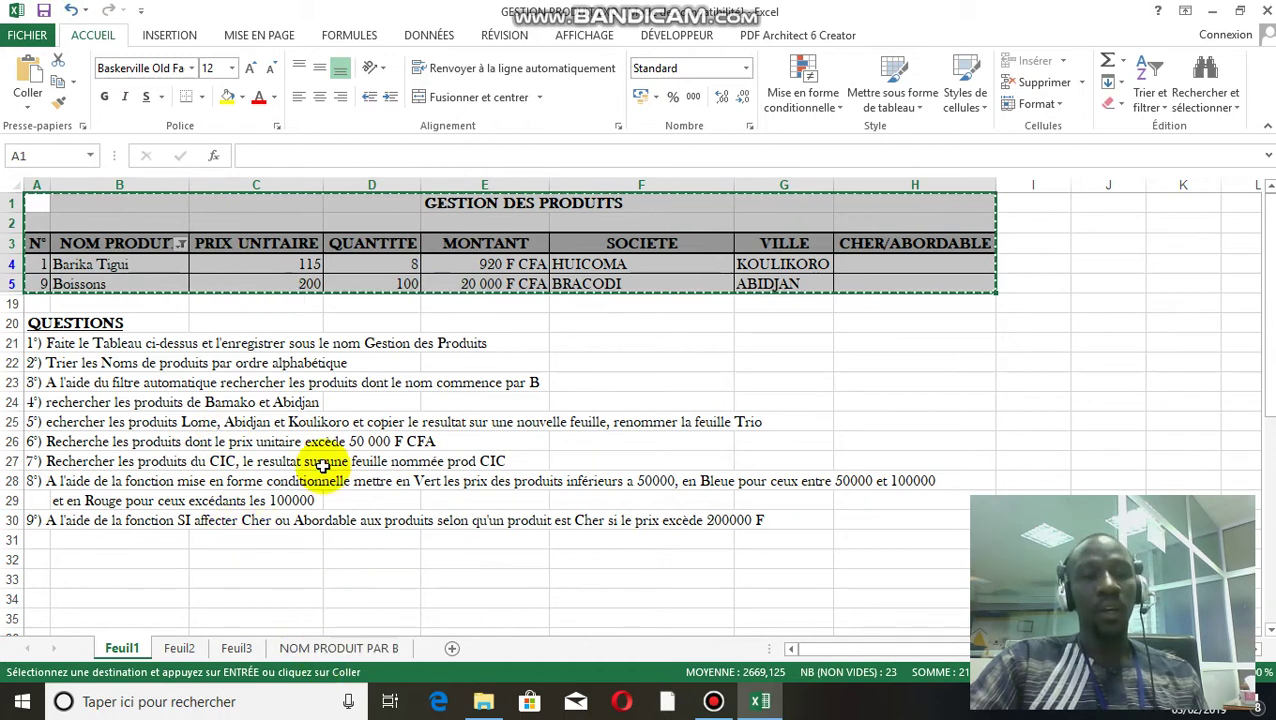
pyautogui.click(1161, 112)
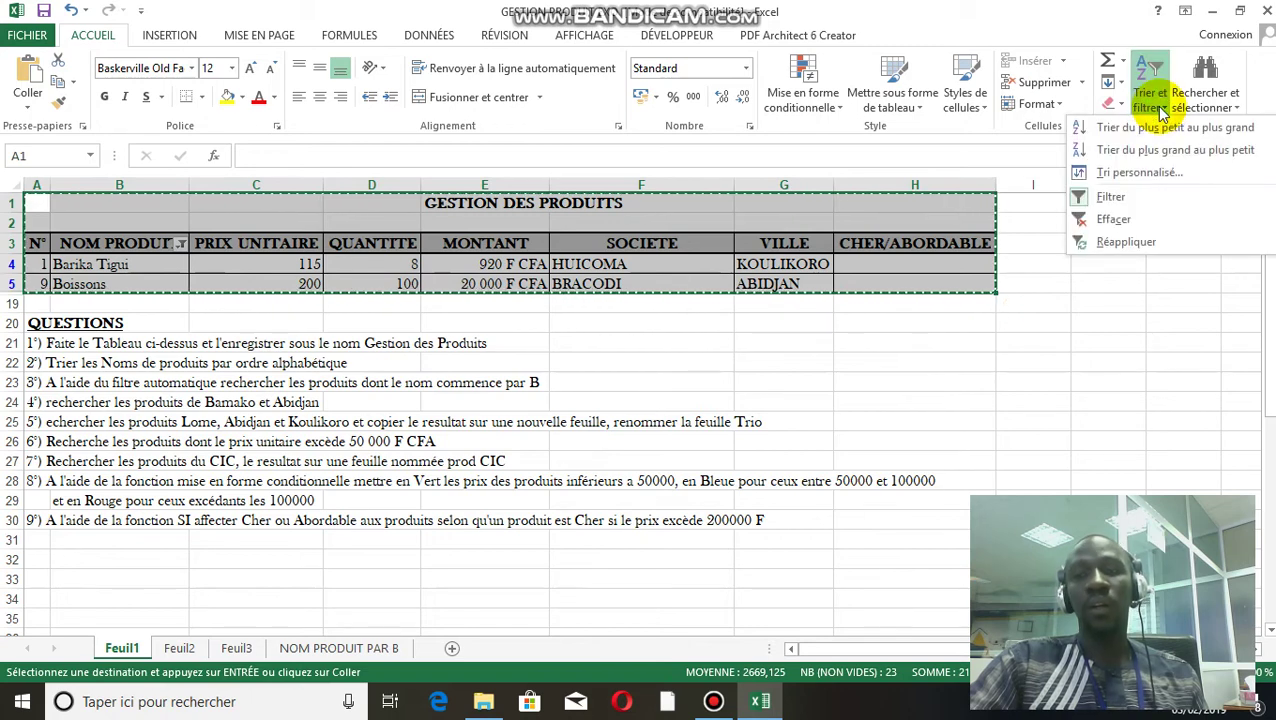
pyautogui.click(1111, 197)
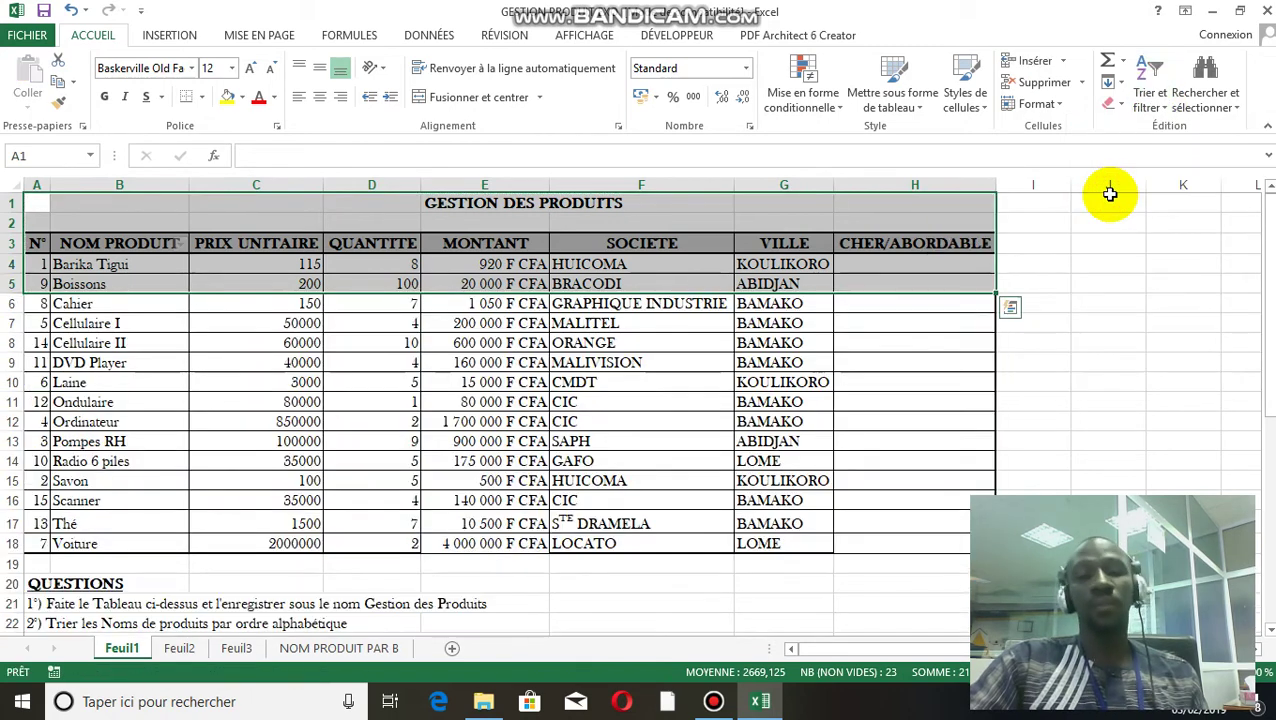
pyautogui.click(1066, 302)
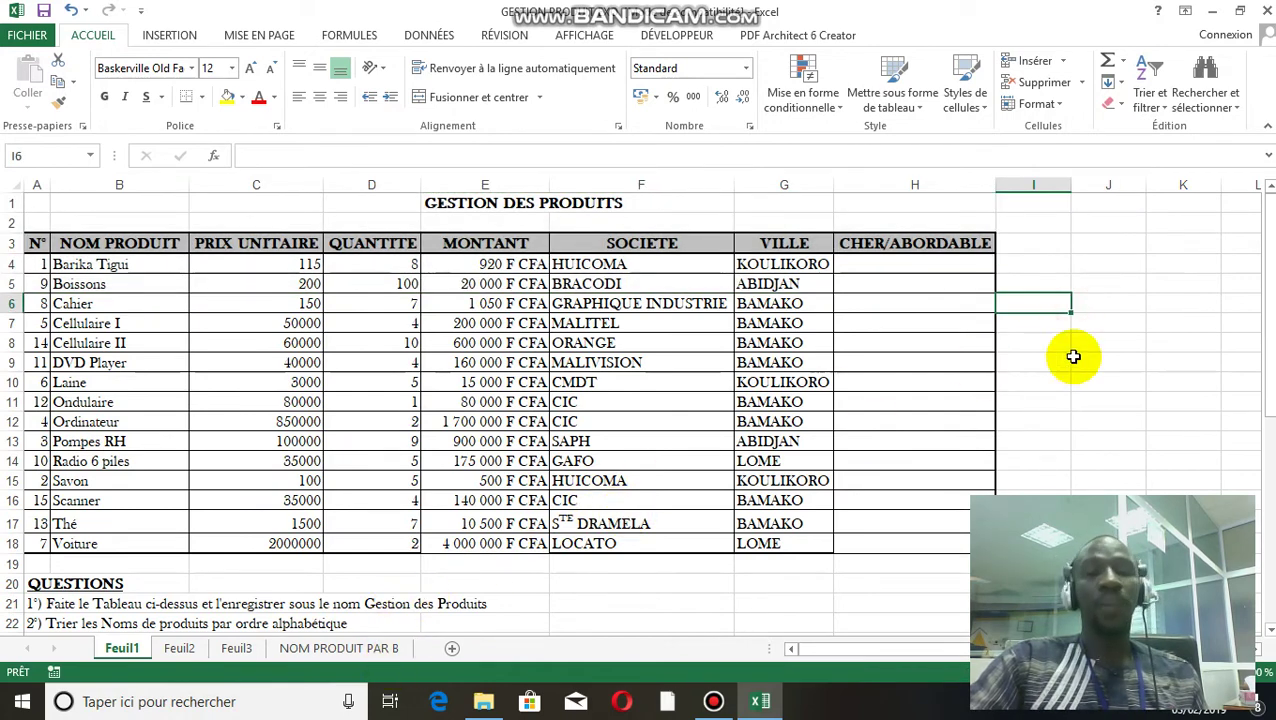
# Add an automatic filter to the VILLE column of the product table, range G3:G18.
pyautogui.moveTo(1270, 278); pyautogui.dragTo(1270, 292)
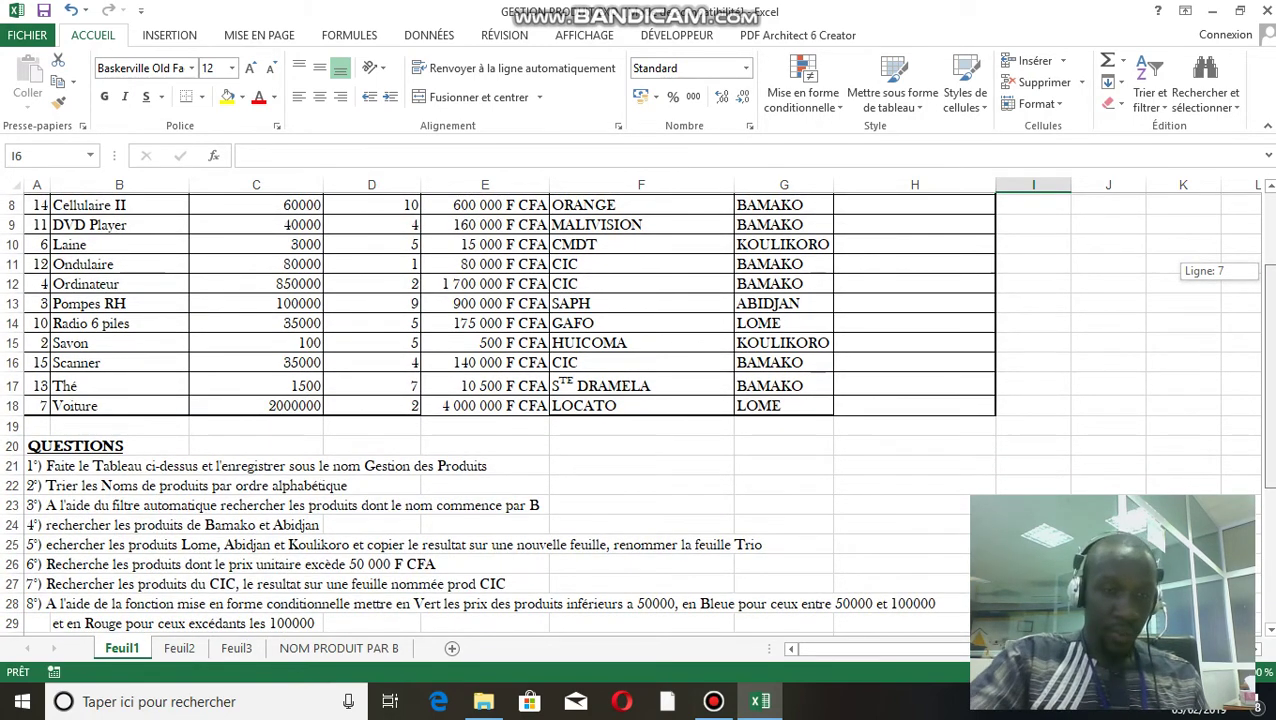
pyautogui.moveTo(1270, 292); pyautogui.dragTo(1270, 278)
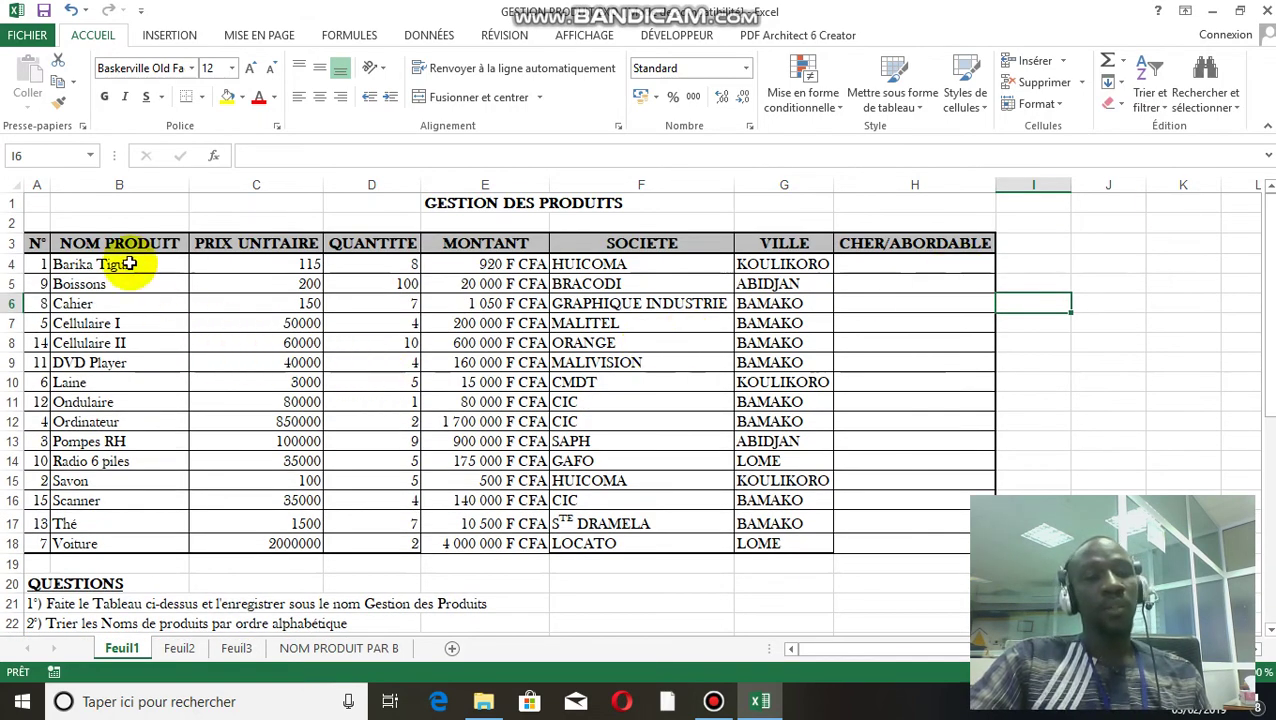
pyautogui.click(783, 242)
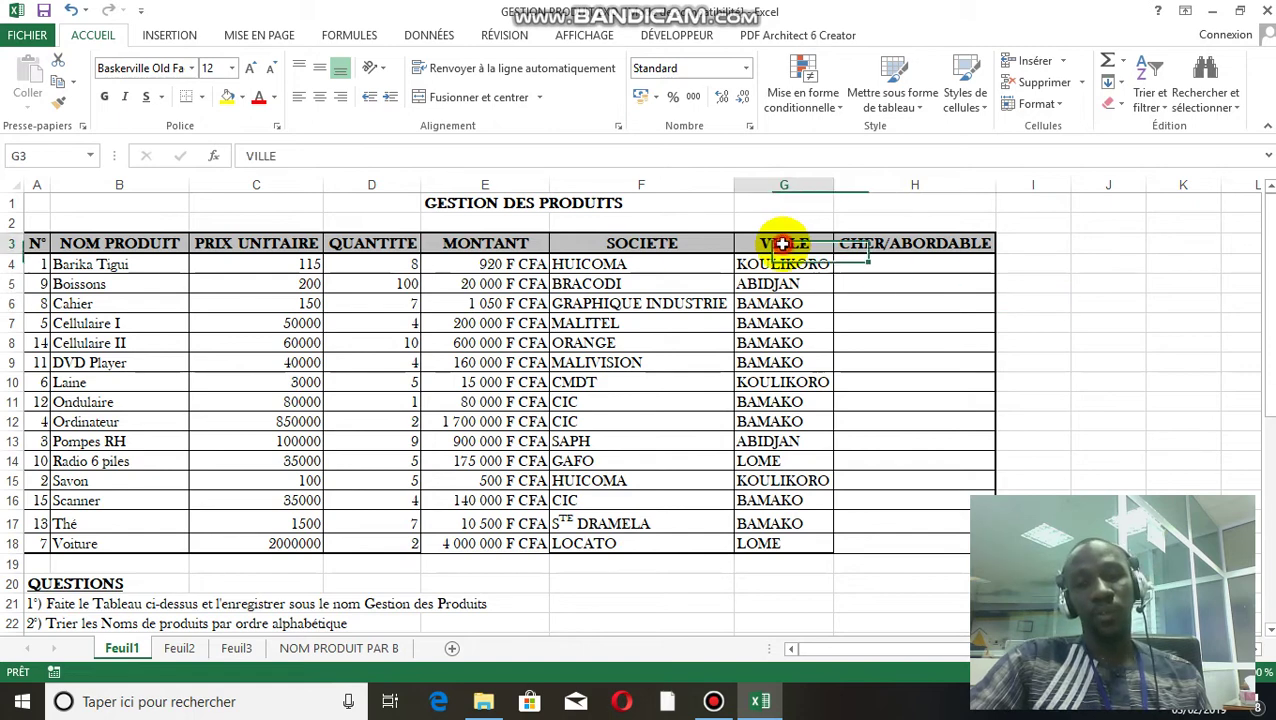
pyautogui.moveTo(783, 242); pyautogui.dragTo(792, 540)
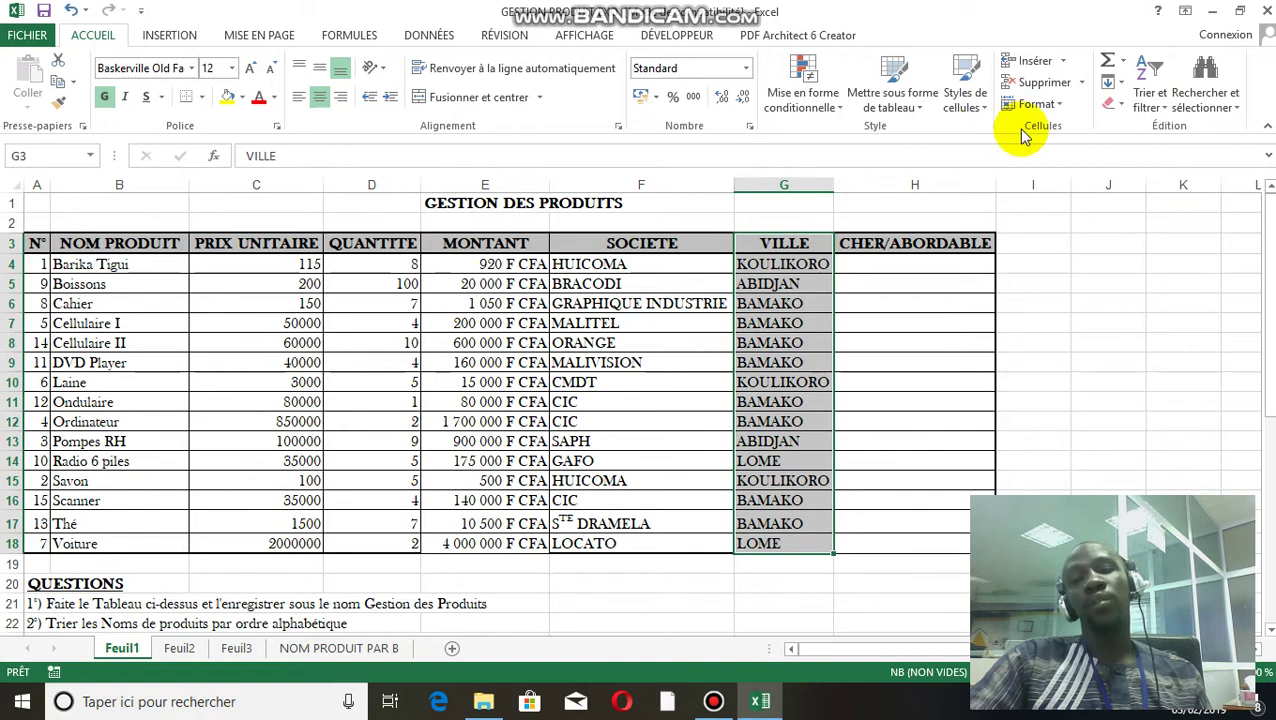
pyautogui.click(1150, 95)
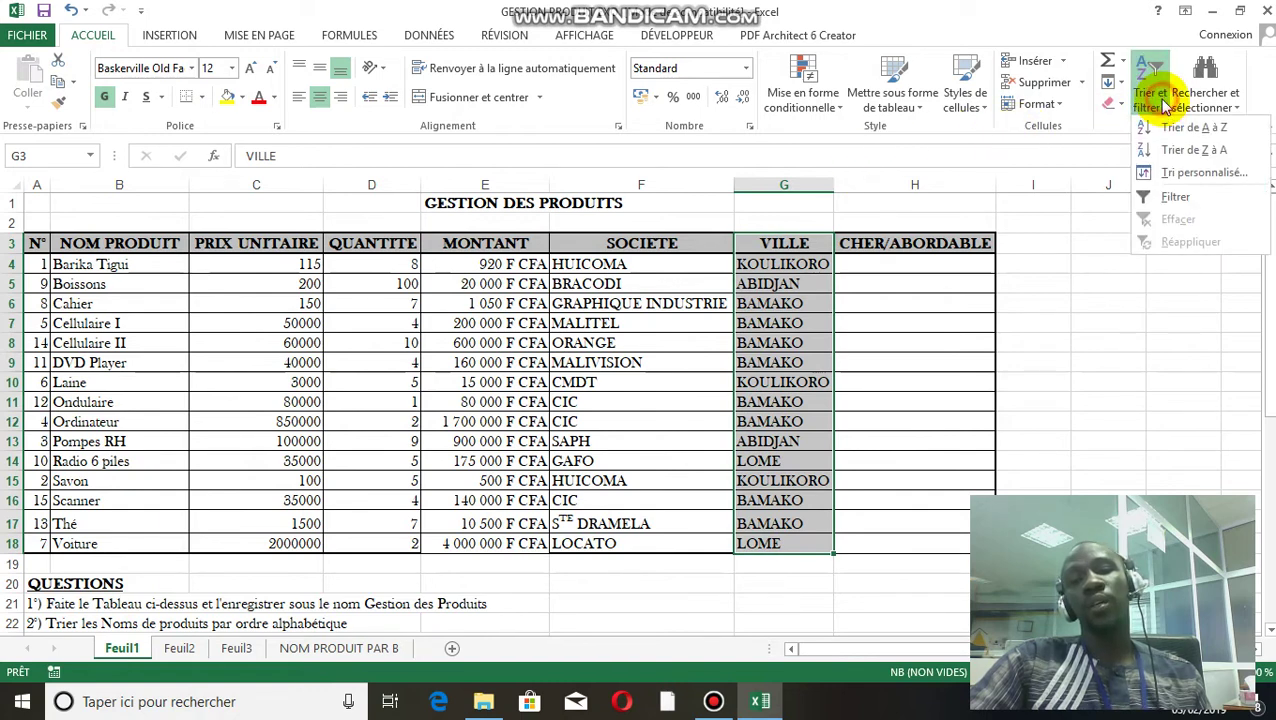
pyautogui.click(1176, 205)
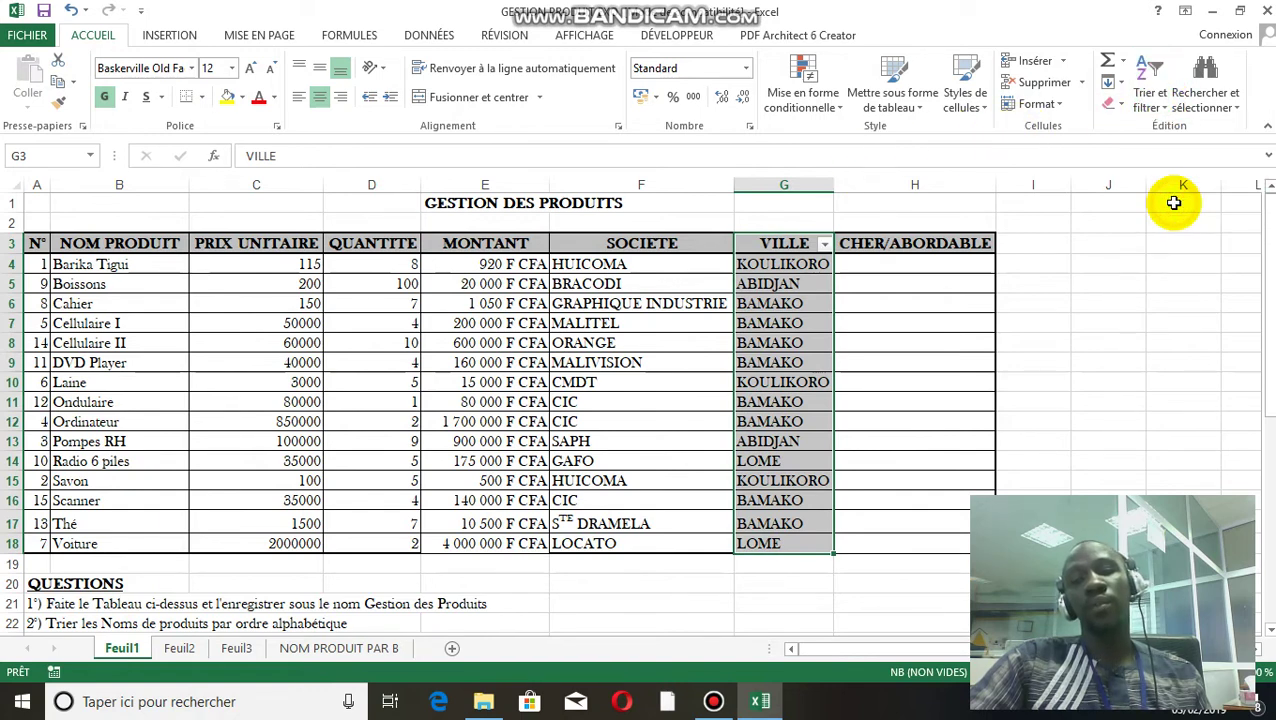
# Filter the VILLE column to keep only the products from ABIDJAN and BAMAKO.
pyautogui.click(824, 245)
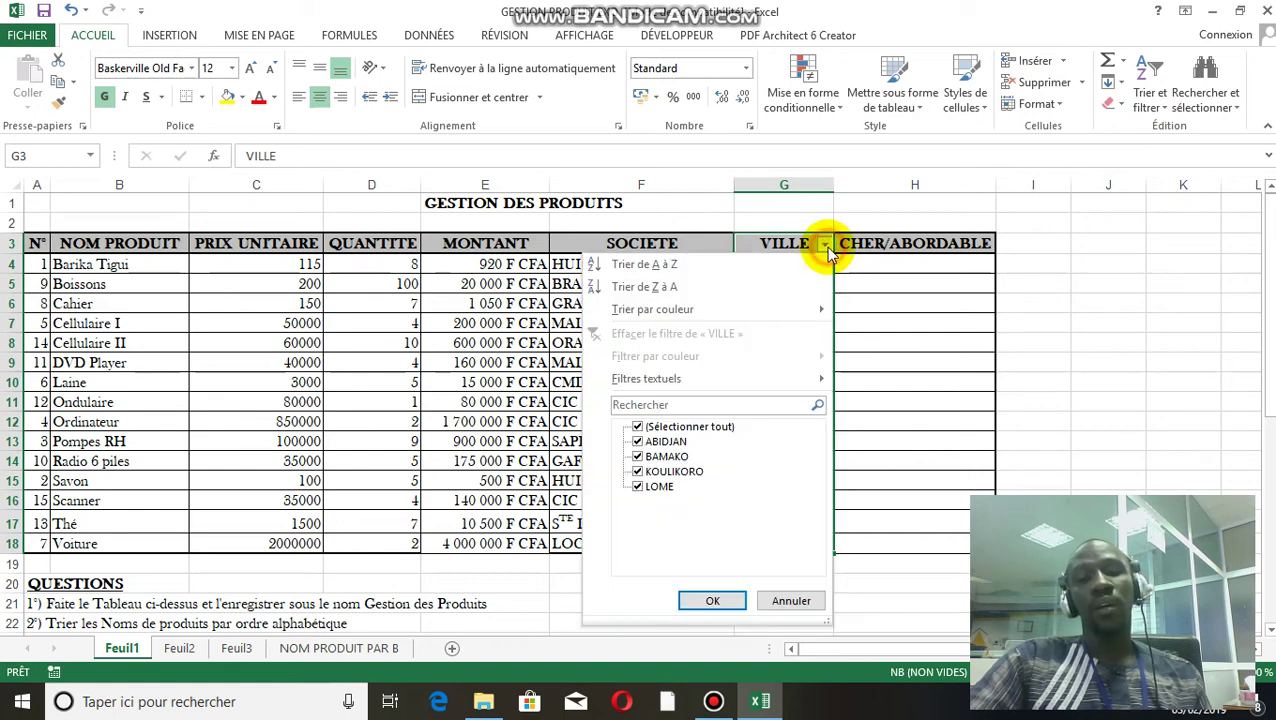
pyautogui.click(660, 428)
pyautogui.click(662, 441)
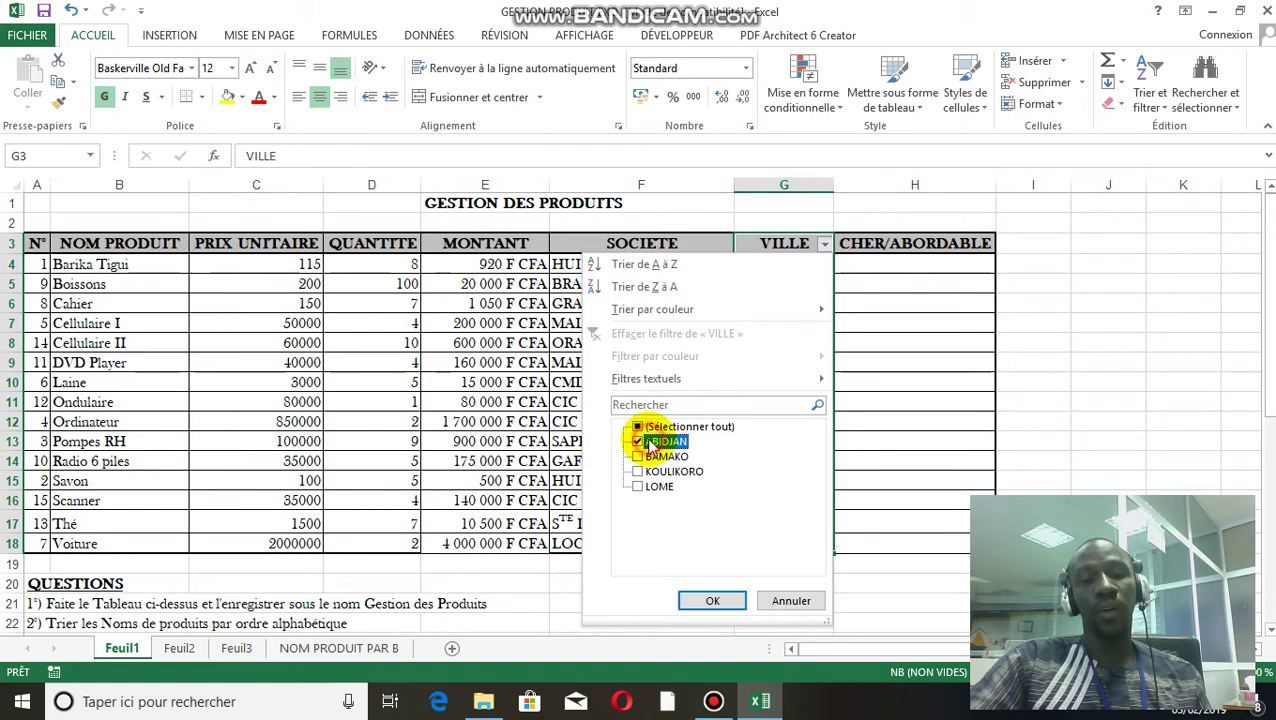
pyautogui.click(662, 457)
pyautogui.click(708, 600)
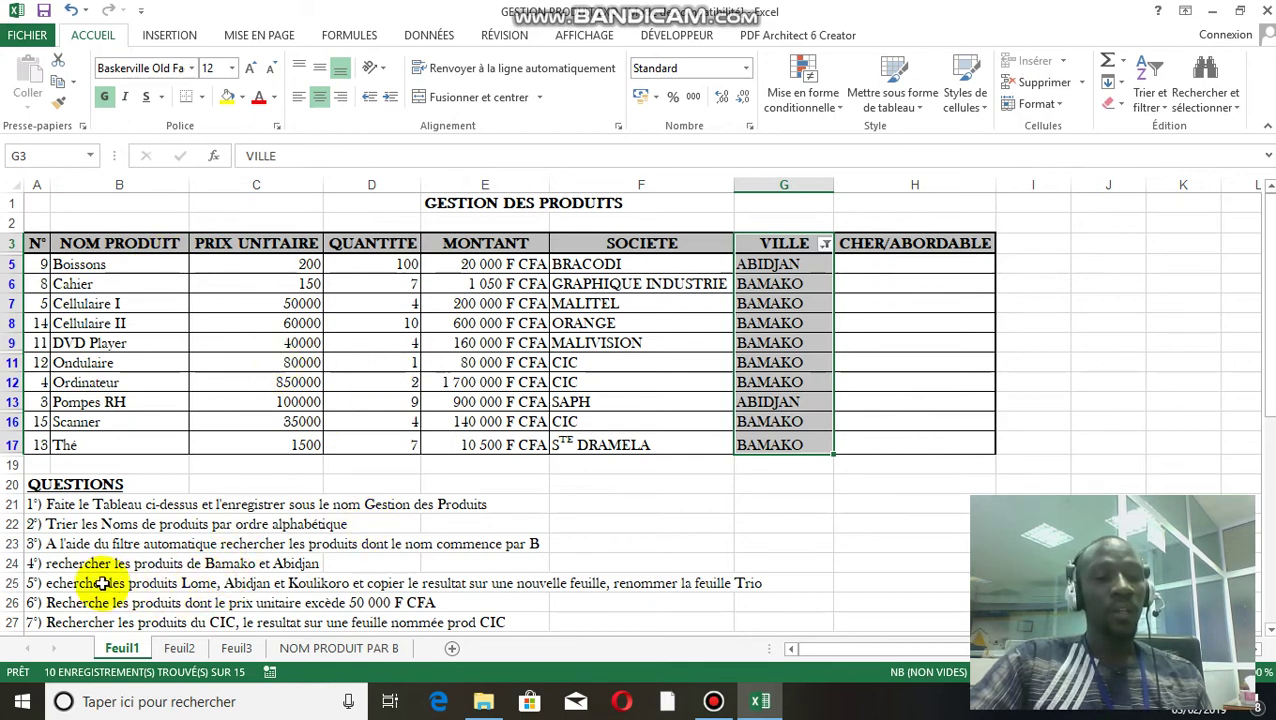
# Highlight the text of question 5, cells B25:G25, with a yellow fill.
pyautogui.moveTo(60, 585); pyautogui.dragTo(735, 582)
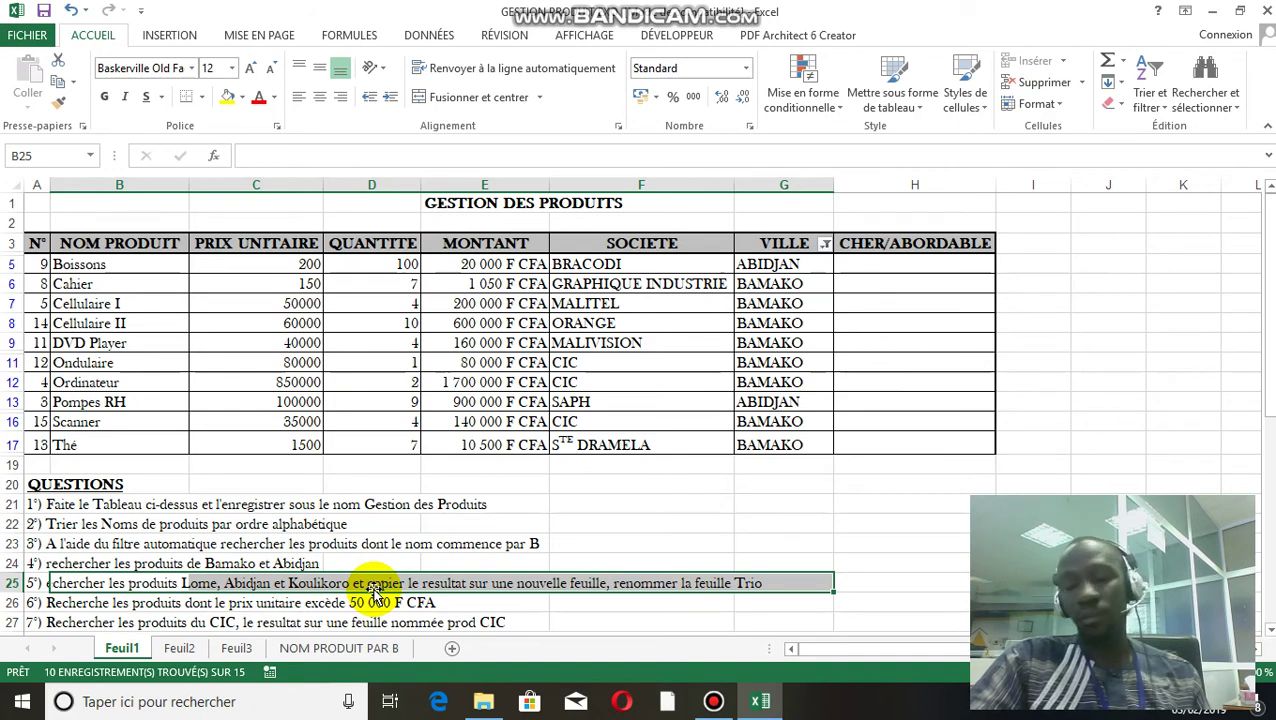
pyautogui.click(228, 97)
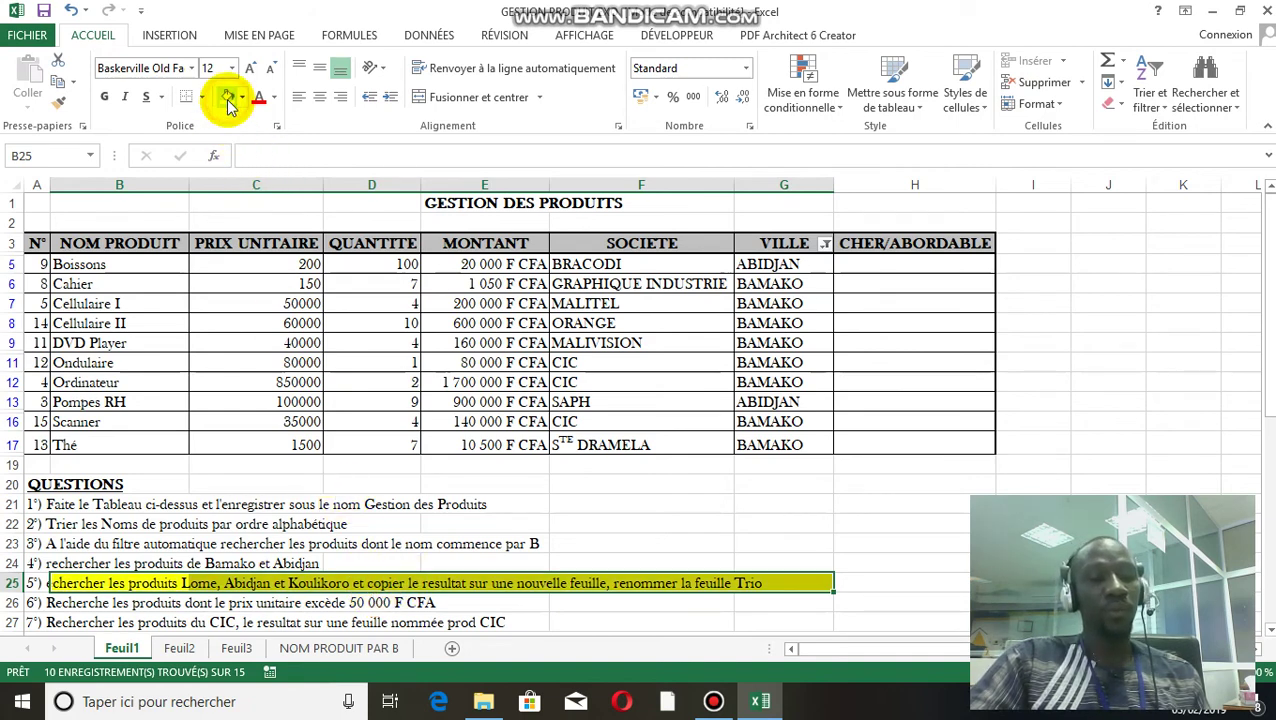
pyautogui.click(168, 616)
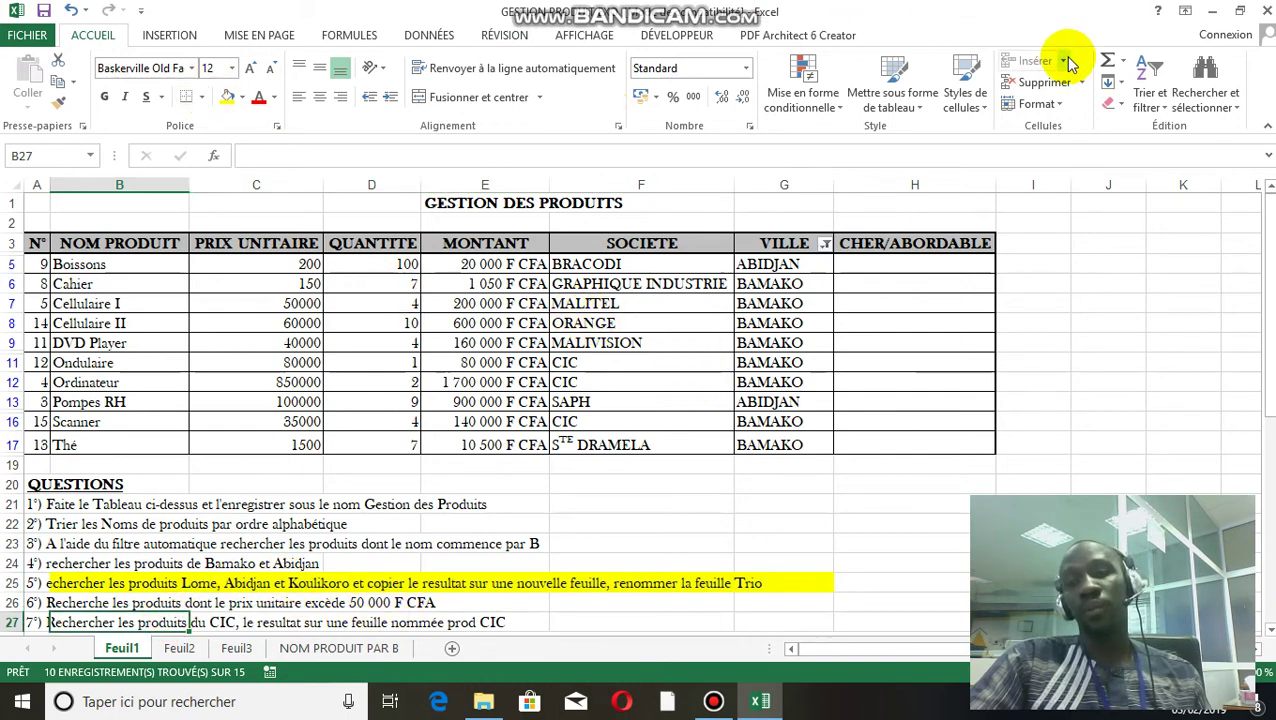
# Remove the VILLE filter and add an automatic filter to the PRIX UNITAIRE column, range C3:C18.
pyautogui.click(1150, 95)
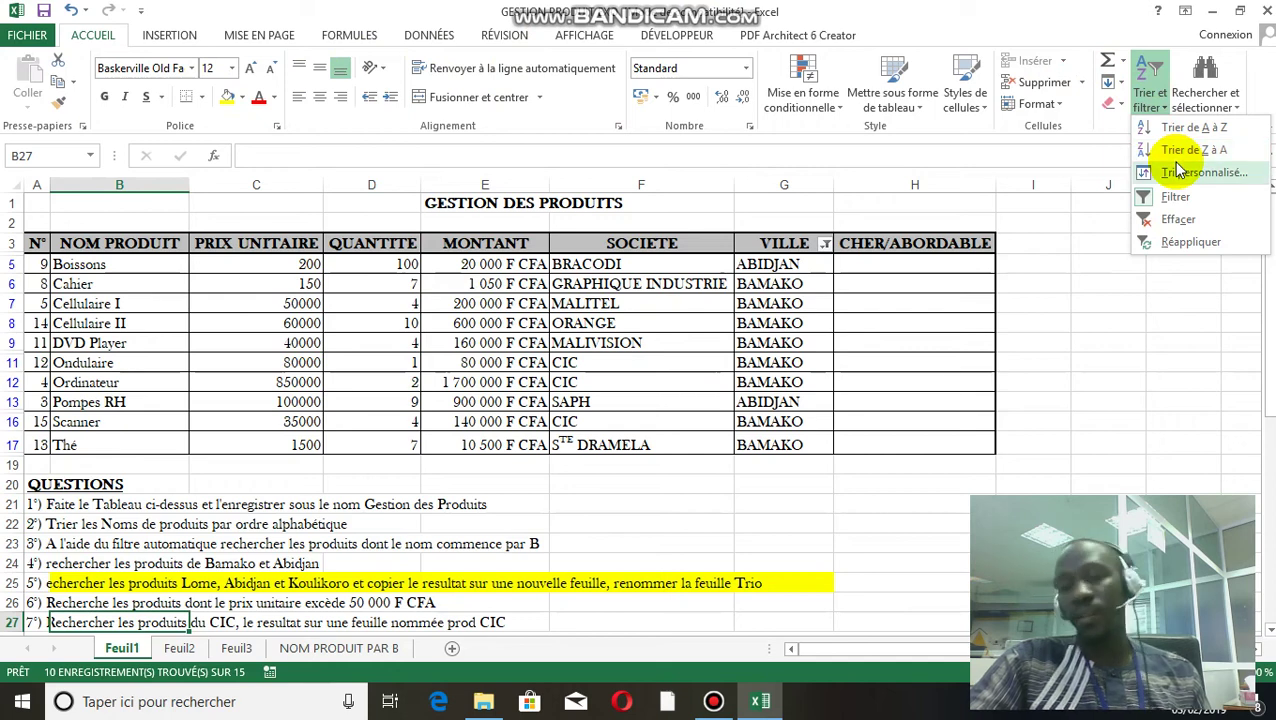
pyautogui.click(1174, 196)
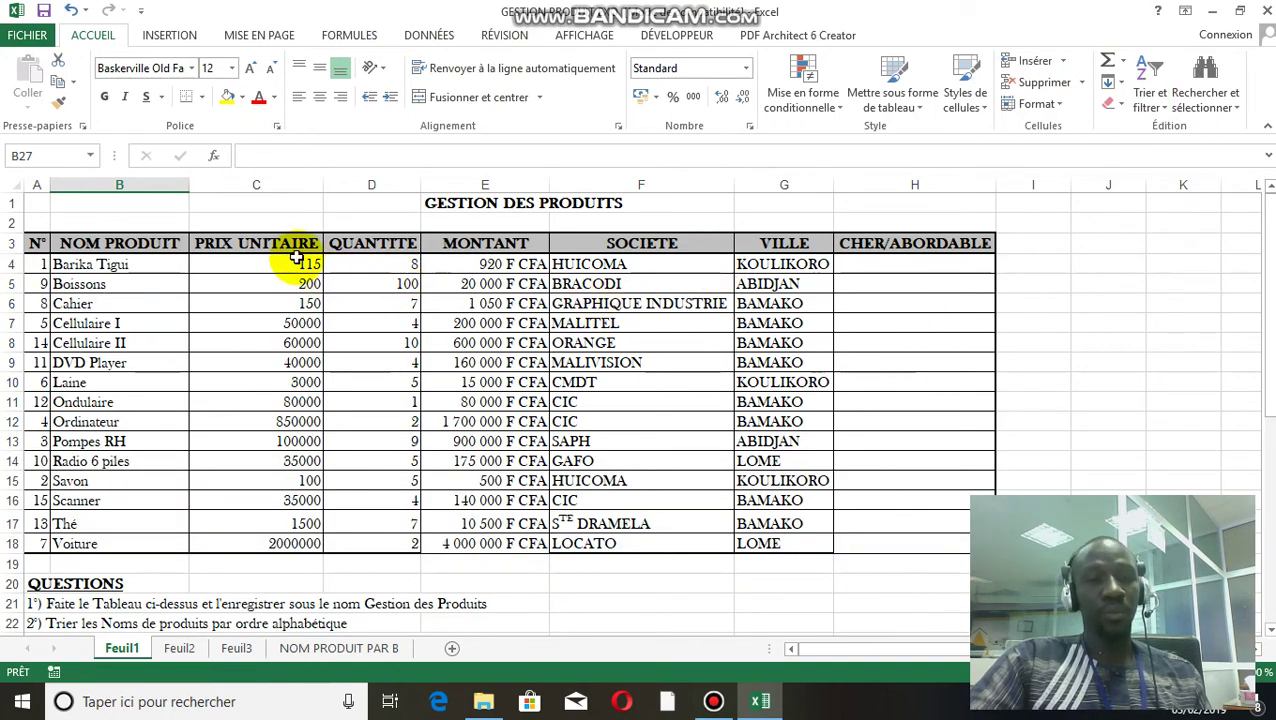
pyautogui.moveTo(273, 248); pyautogui.dragTo(305, 542)
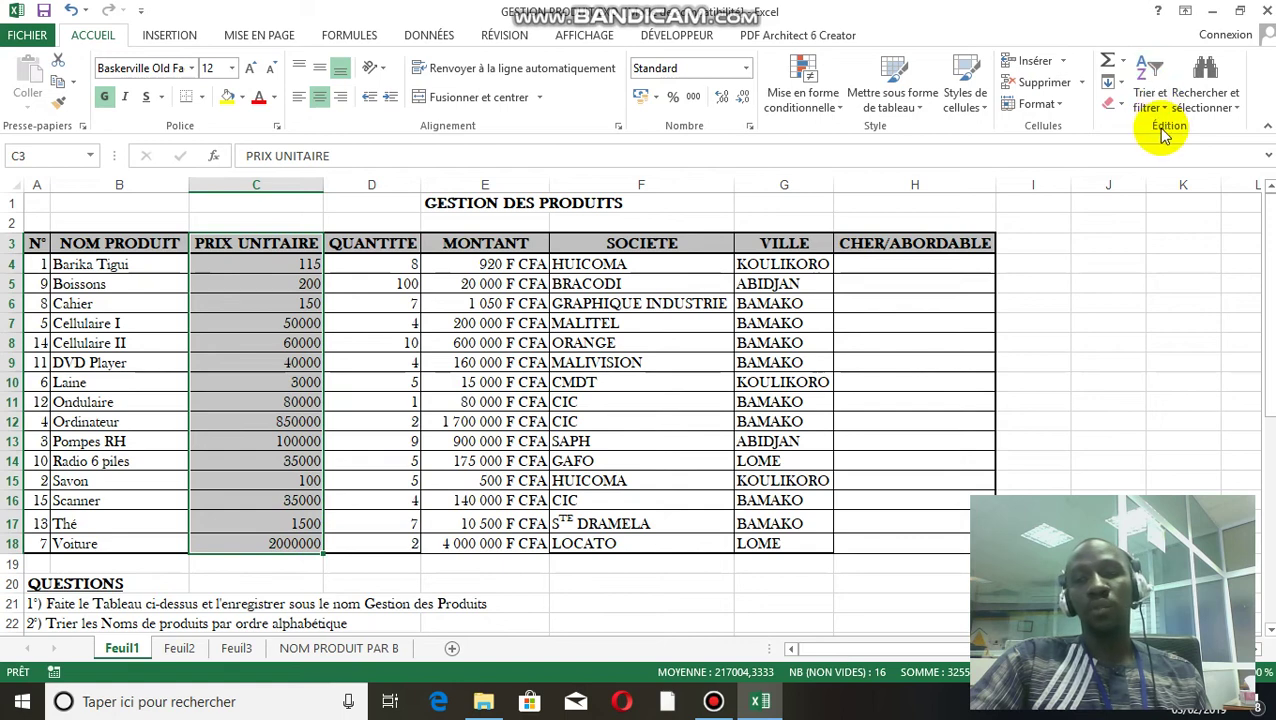
pyautogui.click(1152, 95)
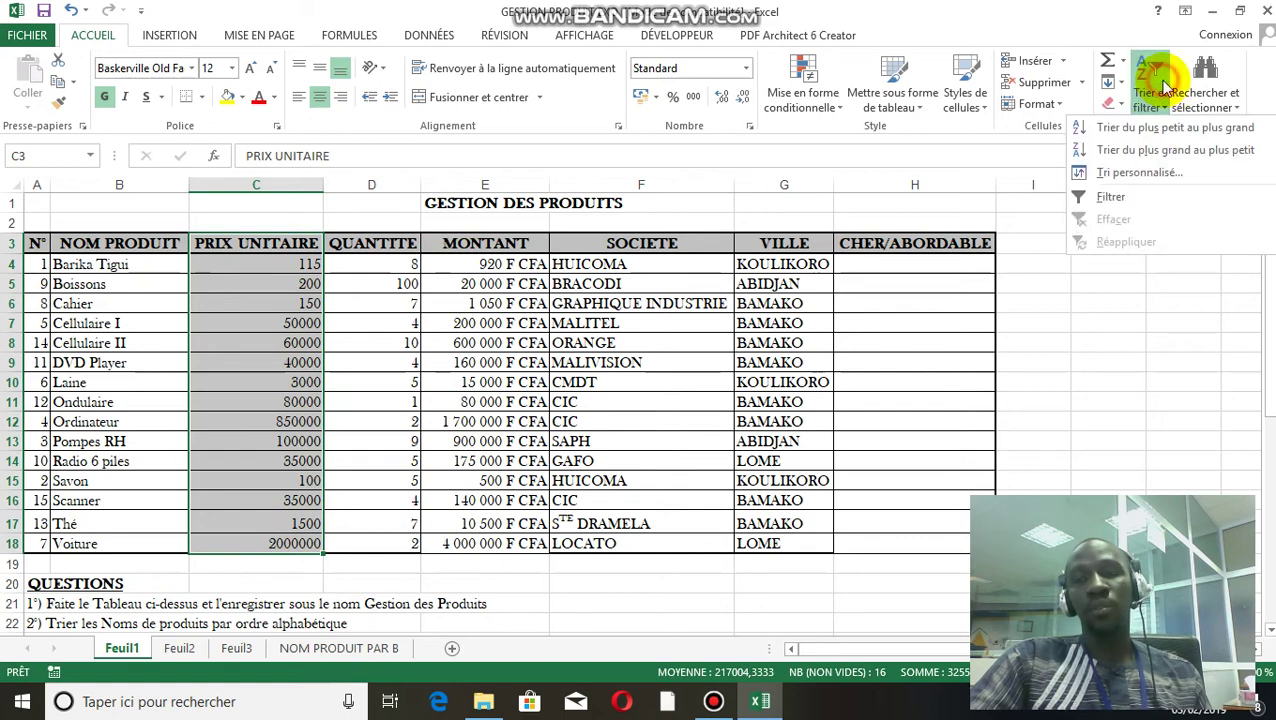
pyautogui.click(1110, 197)
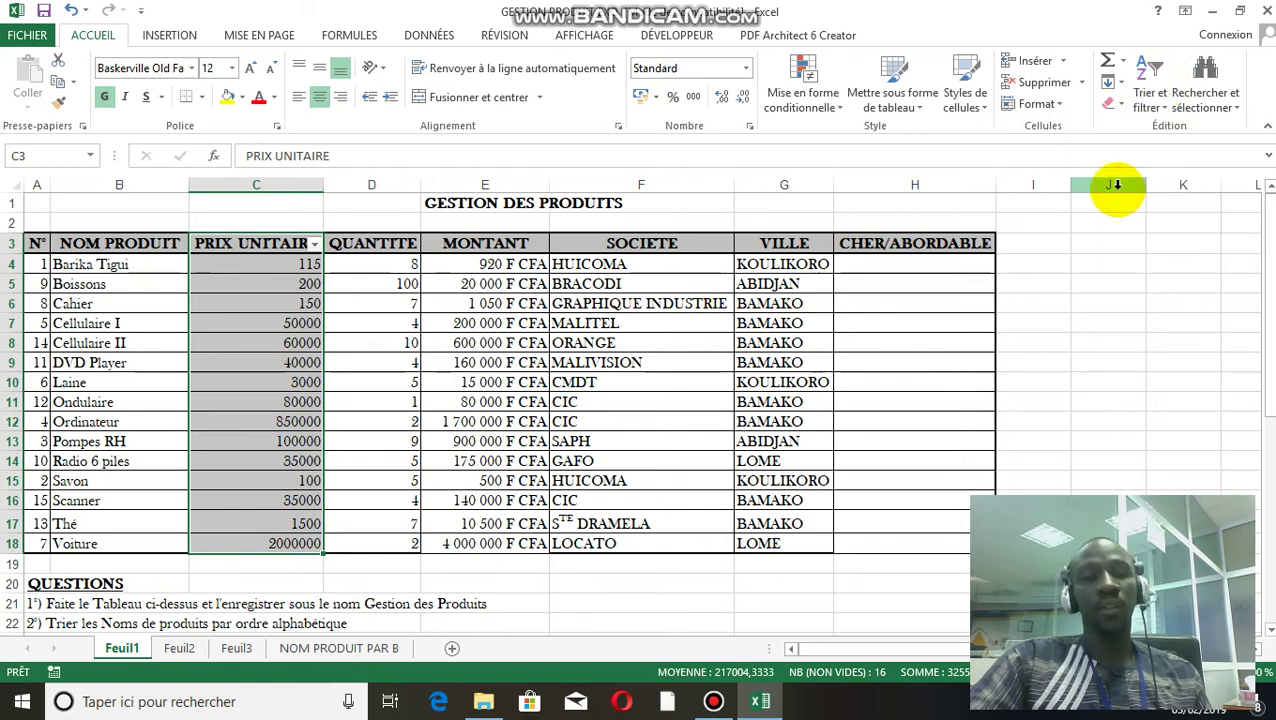
# Apply a number filter to PRIX UNITAIRE that keeps only the products priced above 50 000.
pyautogui.click(315, 246)
pyautogui.moveTo(185, 380)
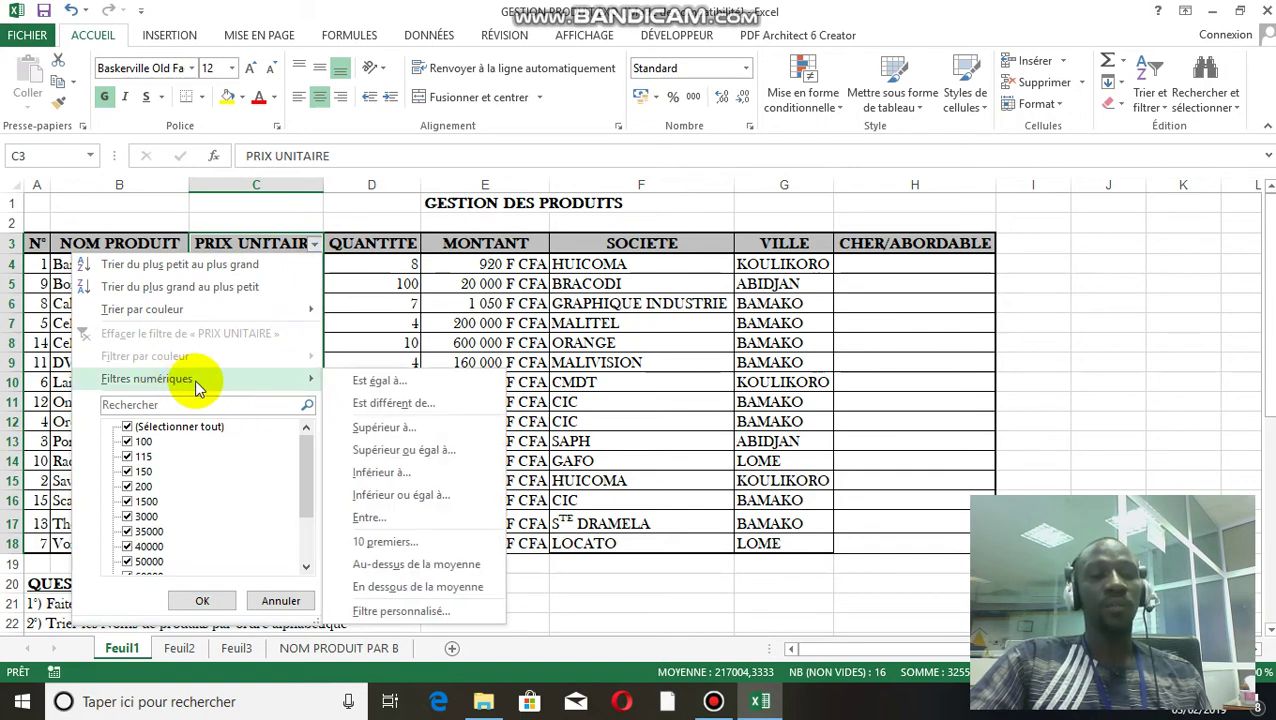
pyautogui.click(383, 430)
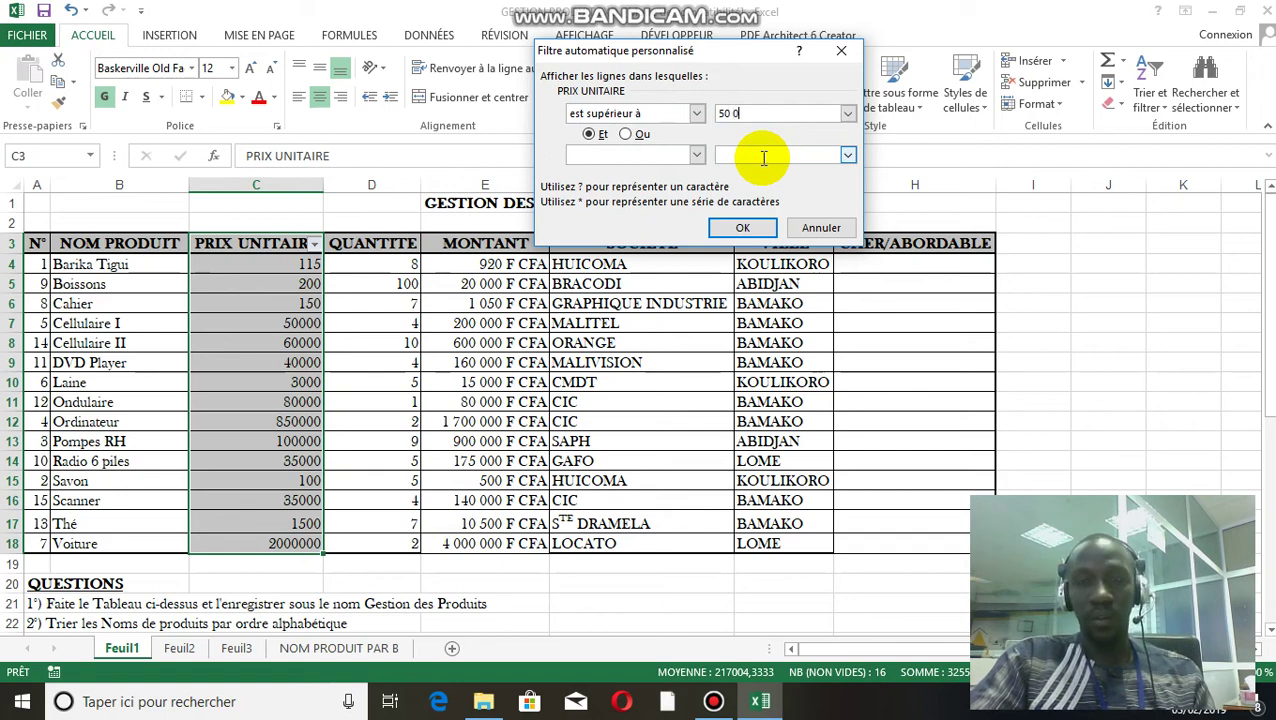
pyautogui.click(742, 227)
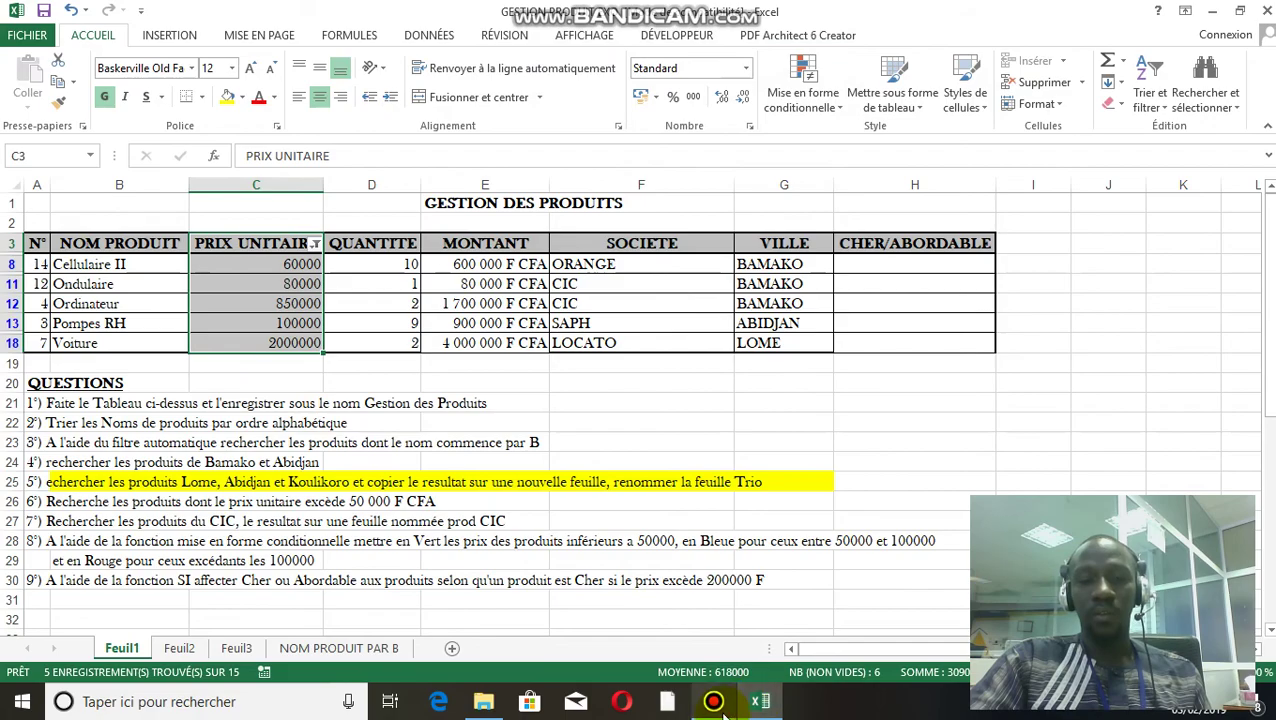